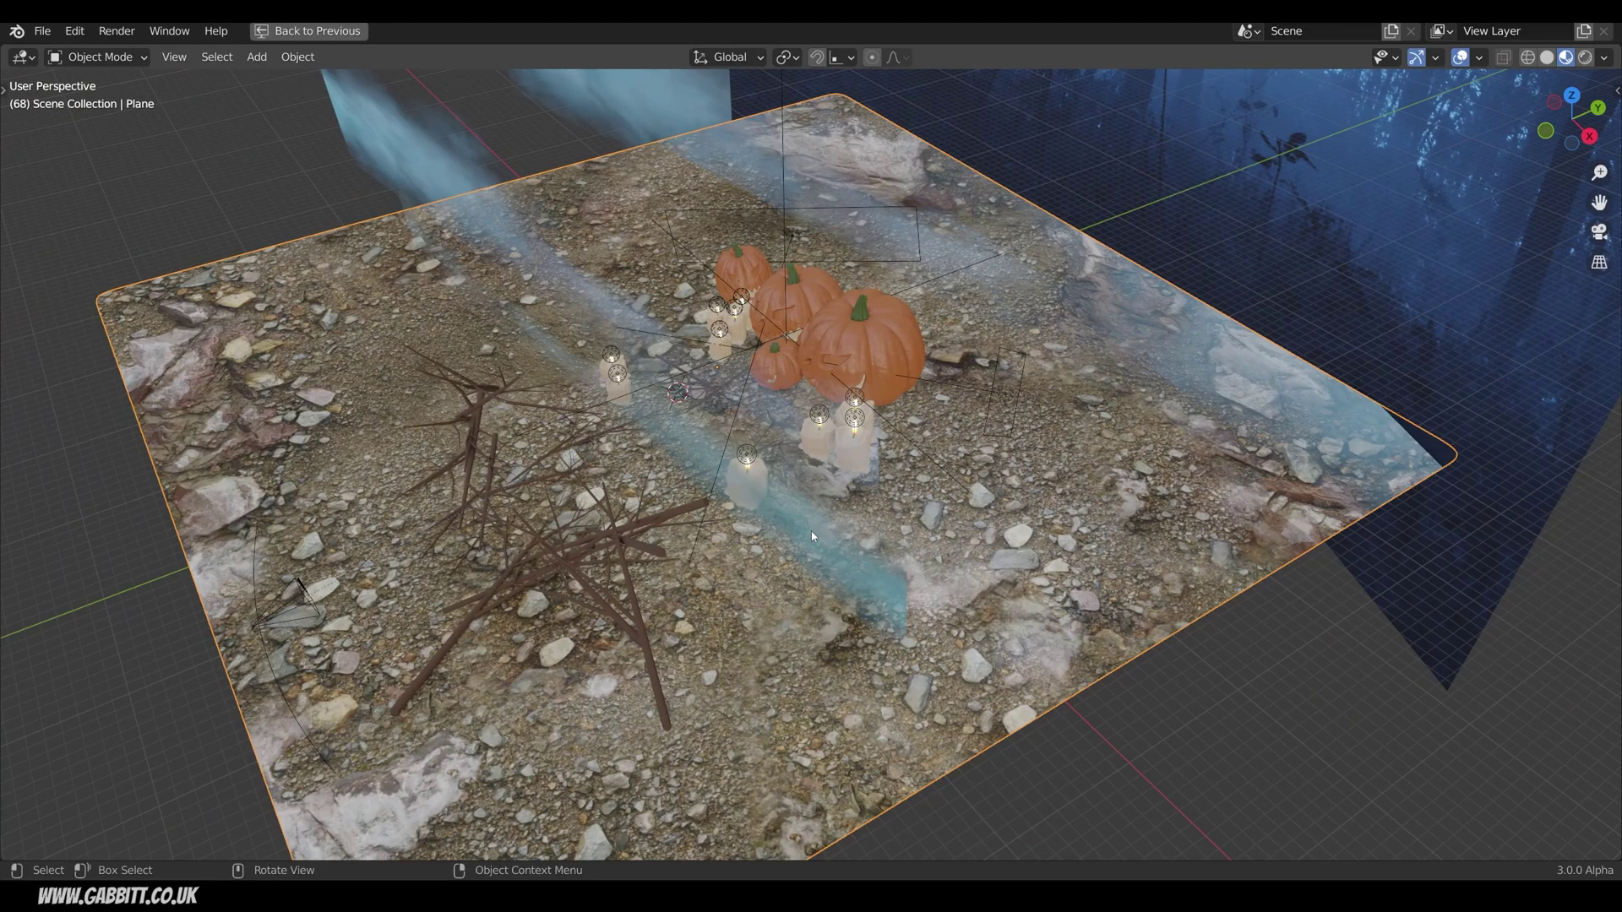
Orbit to face the forest backdrop and select its image plane to inspect its material.
middle_click_drag(775, 550, 1195, 463)
left_click(1242, 395)
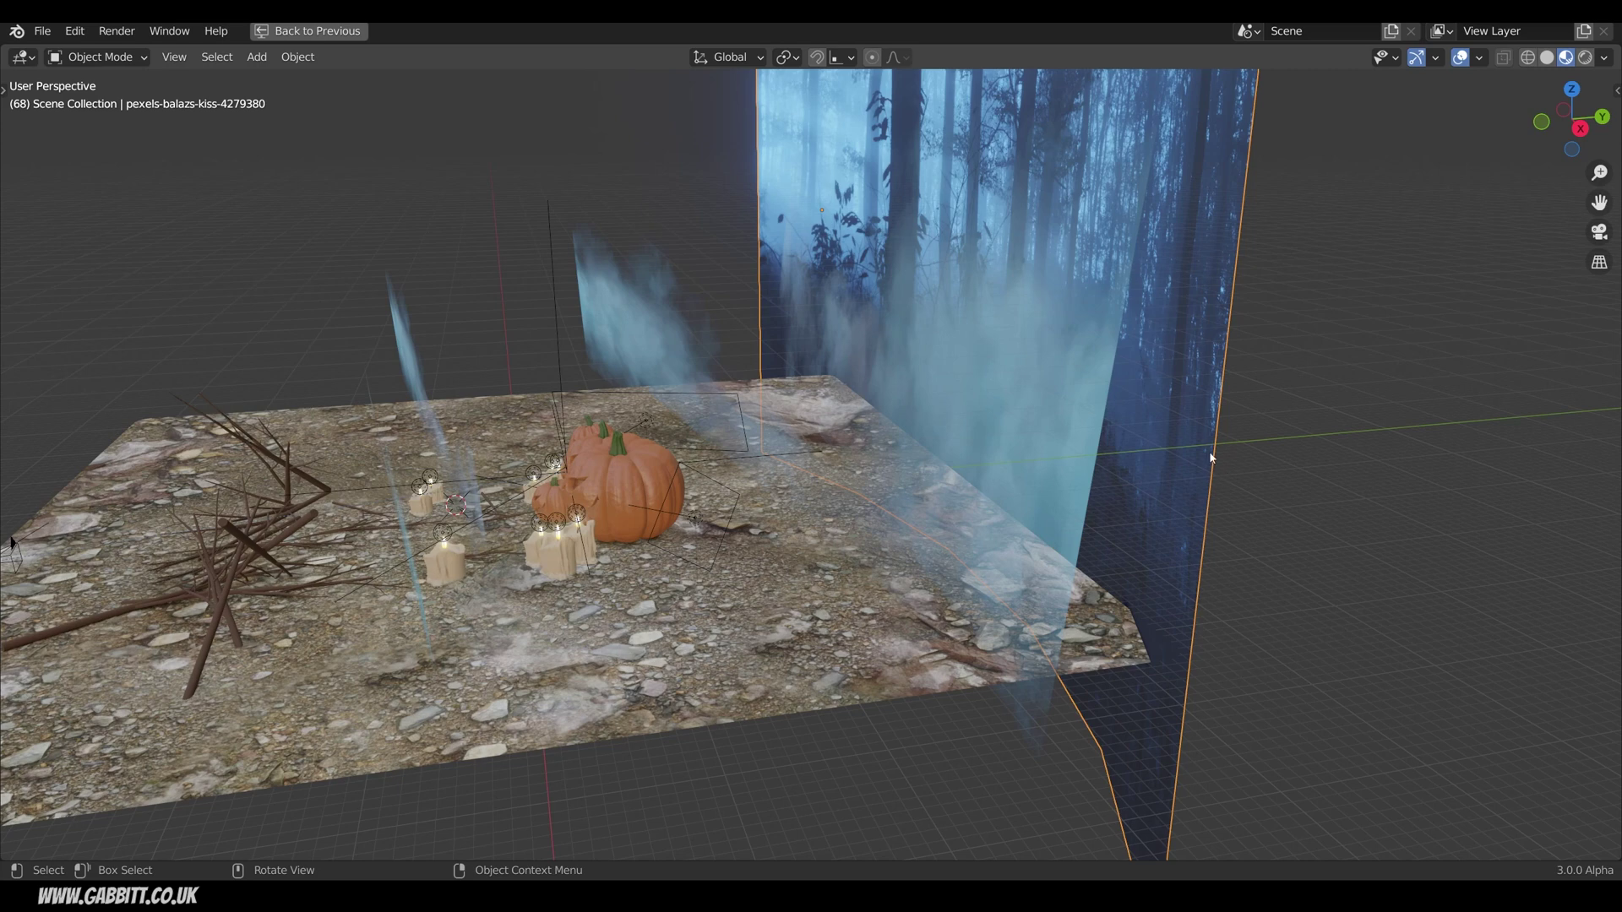
middle_click_drag(1102, 401, 617, 246)
left_click(299, 813)
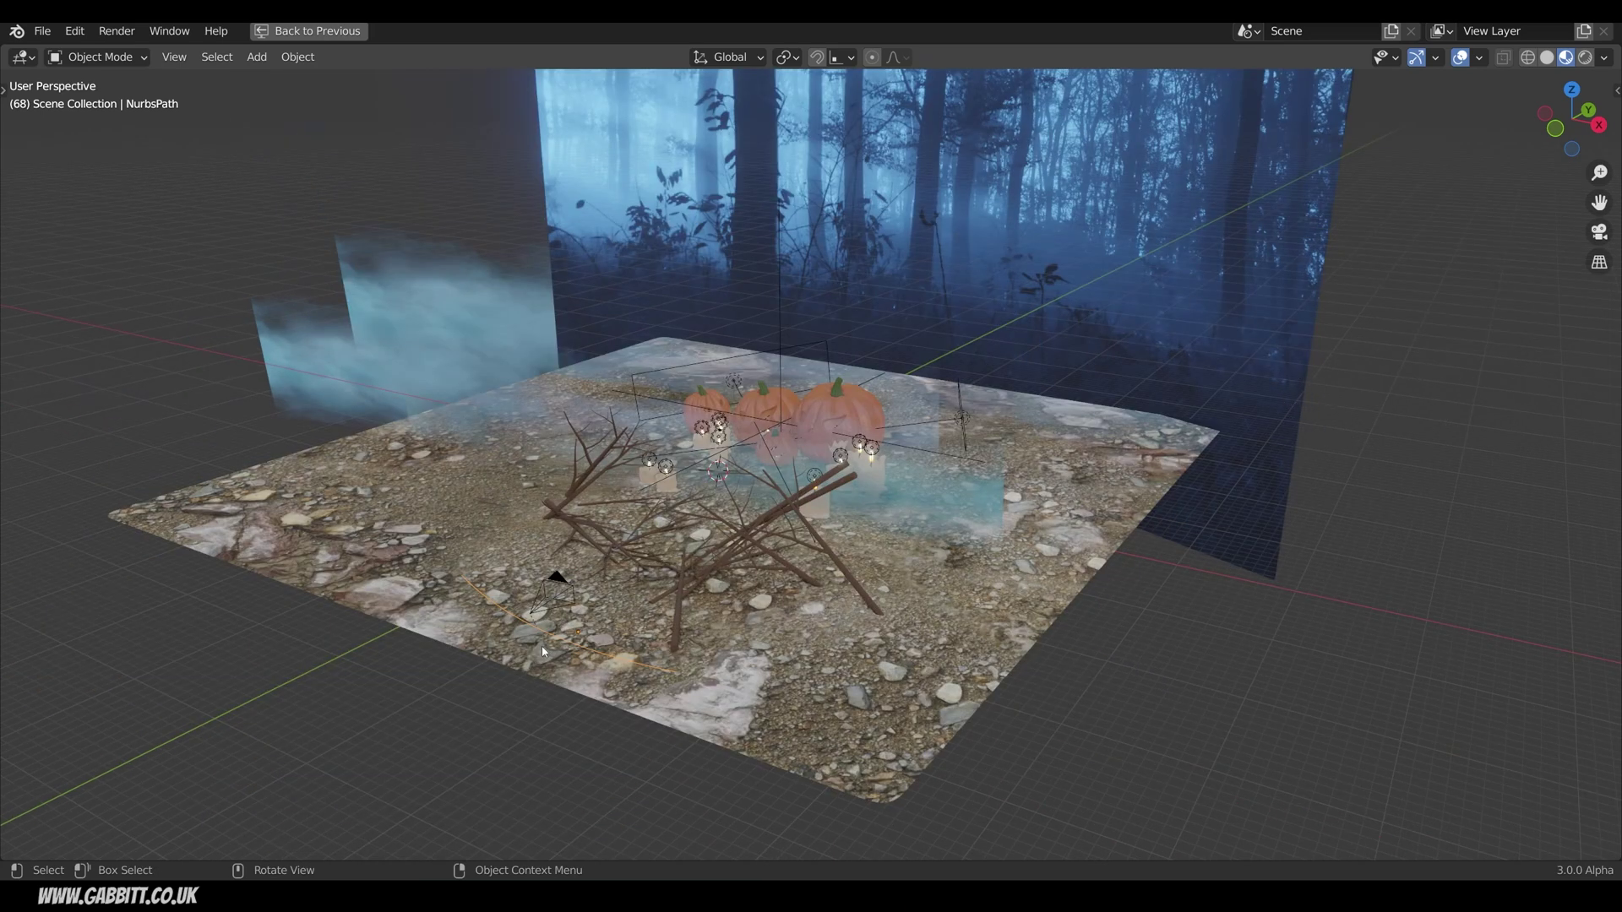
left_click(1194, 349)
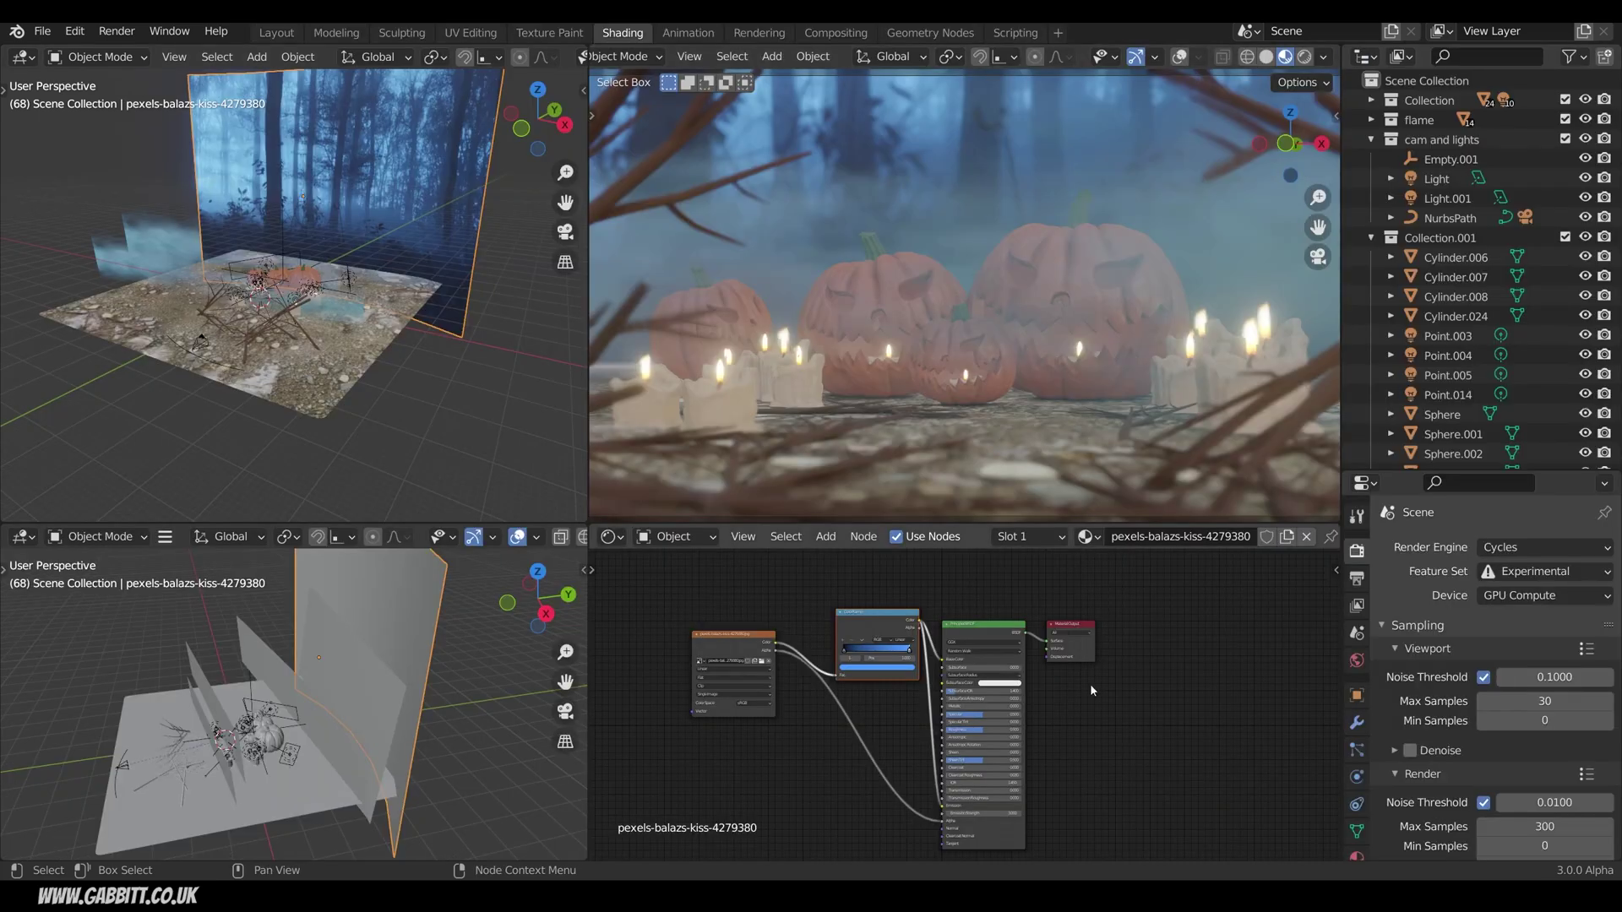
Preview the backdrop's raw photo texture, then its blue ColorRamp output.
left_click(738, 644, "ctrl+shift")
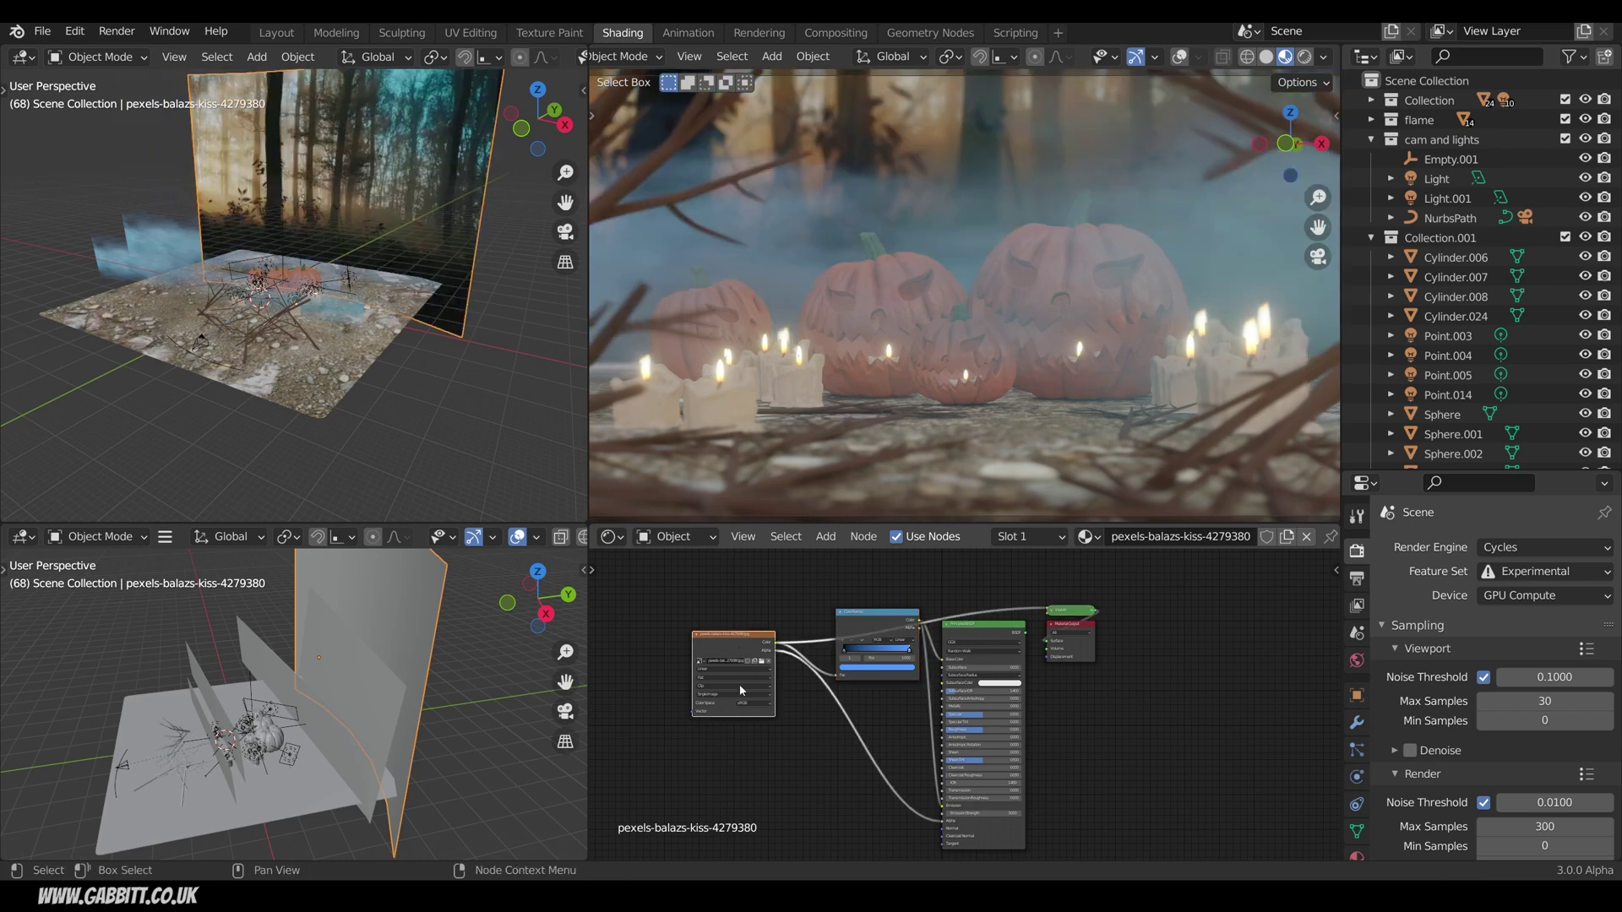
middle_click_drag(514, 452, 242, 351)
scroll(409, 326, "up", 3)
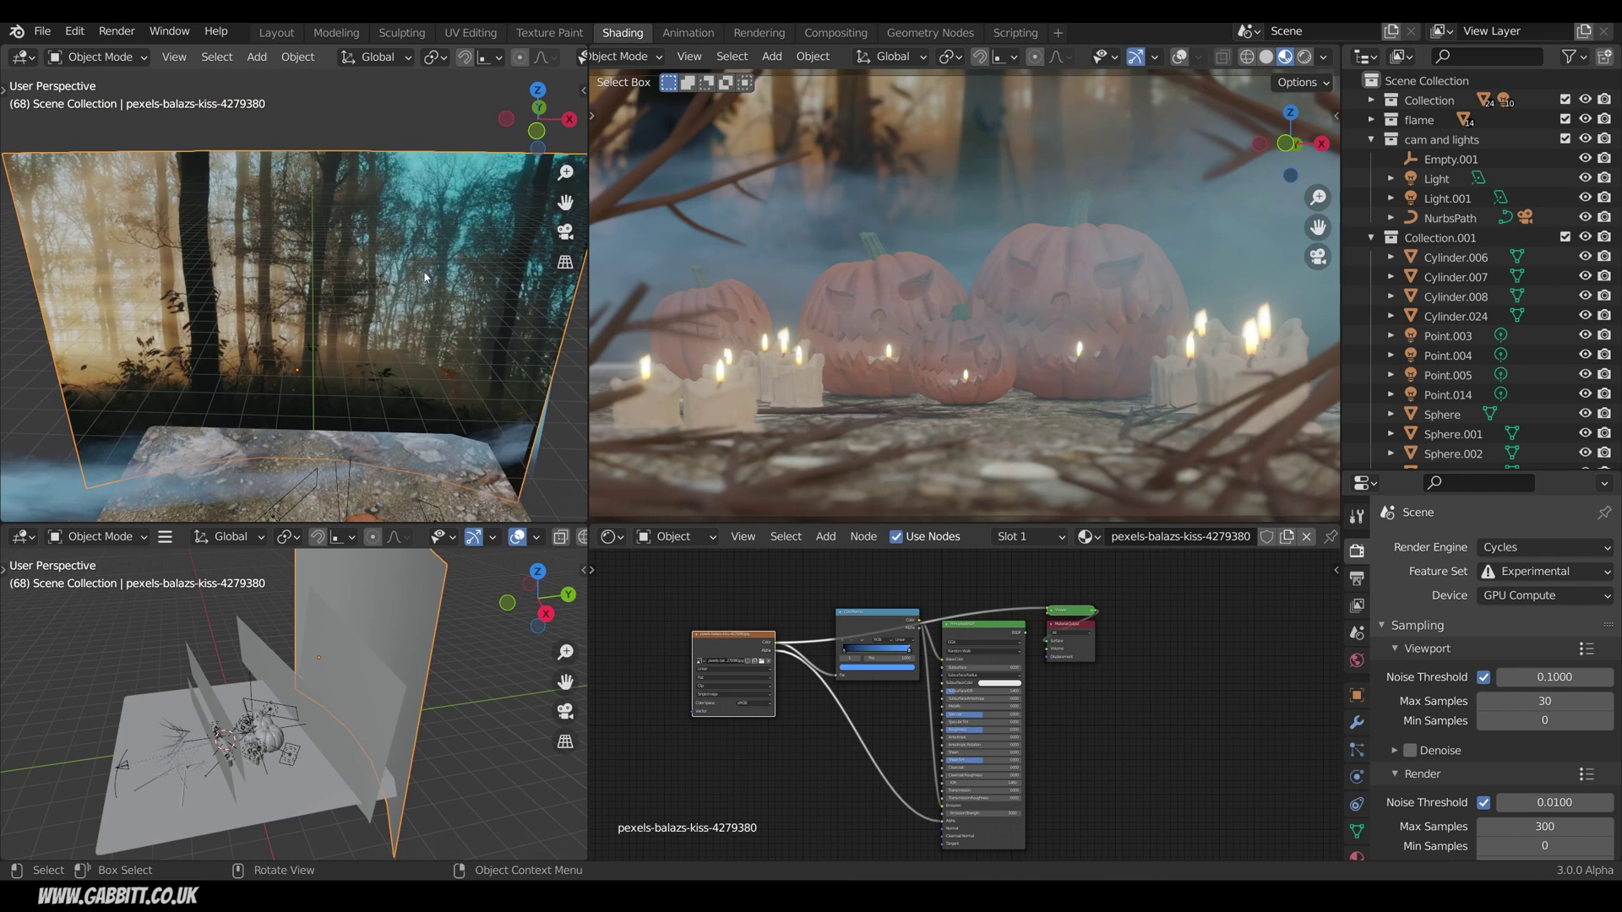
scroll(845, 633, "up", 2)
middle_click_drag(850, 623, 926, 705)
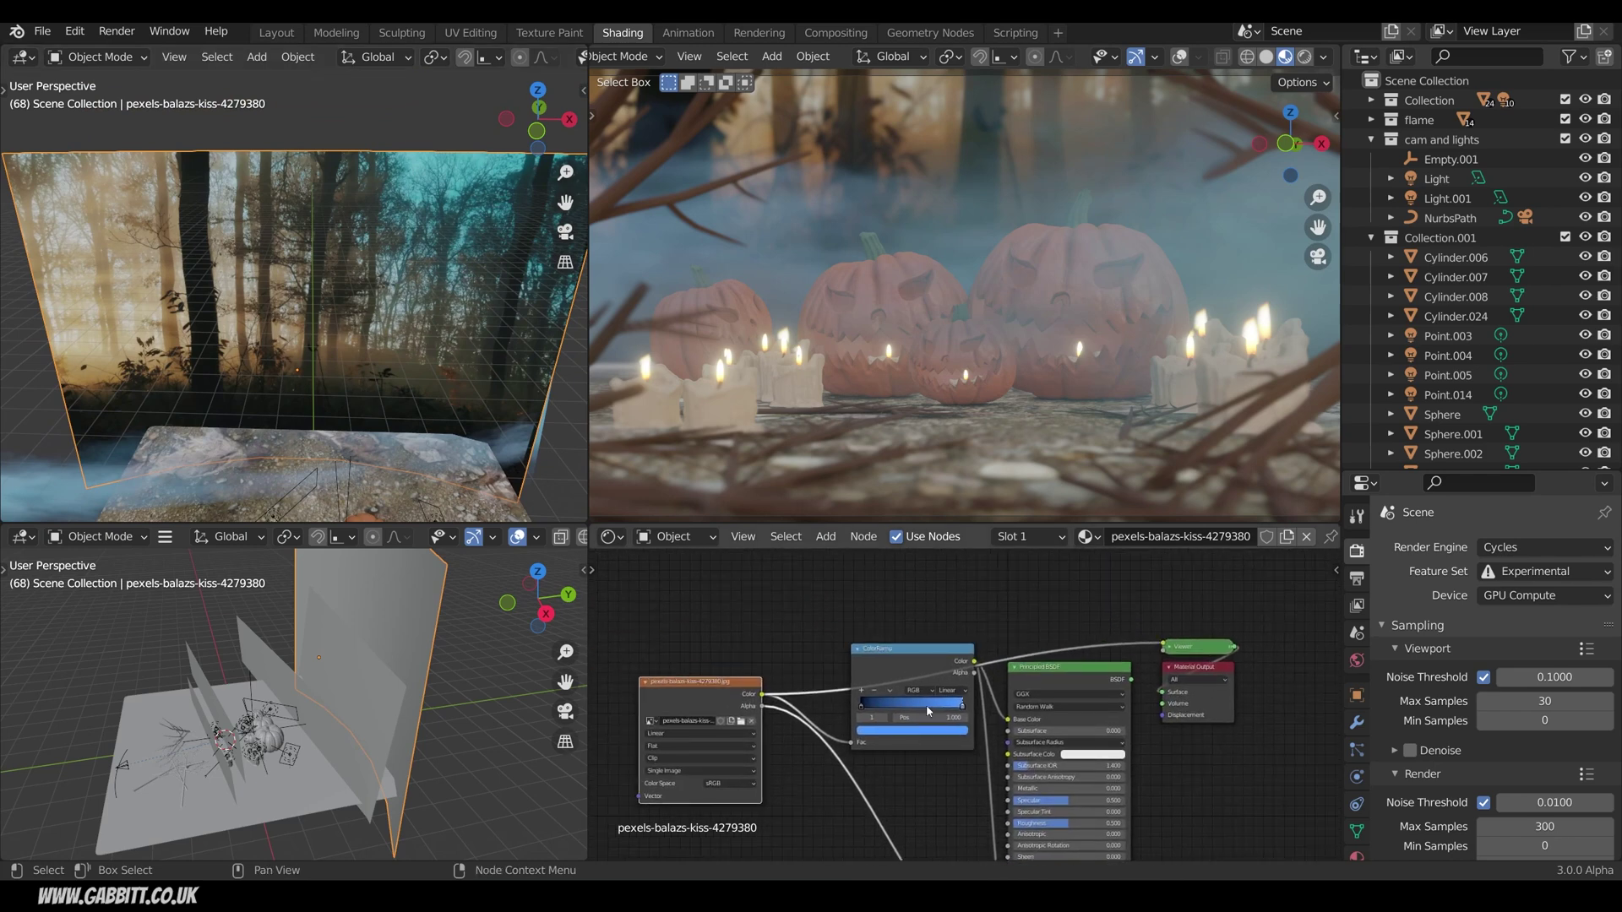
left_click(901, 665, "ctrl+shift")
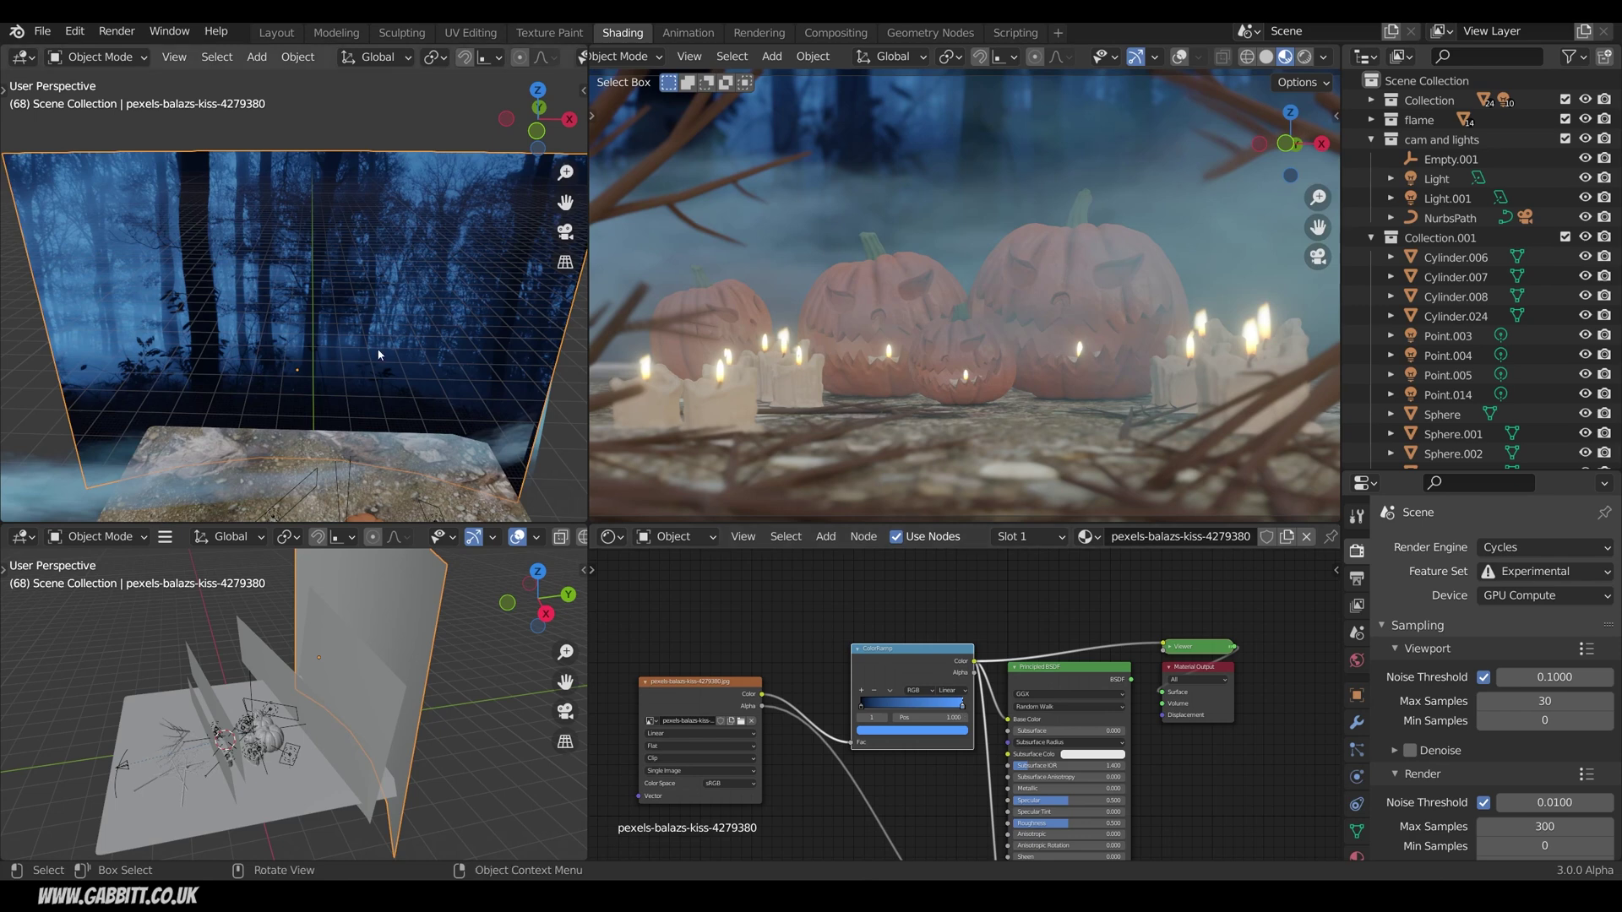
View the scene through the camera and select the smoke plane.
key("KP_0")
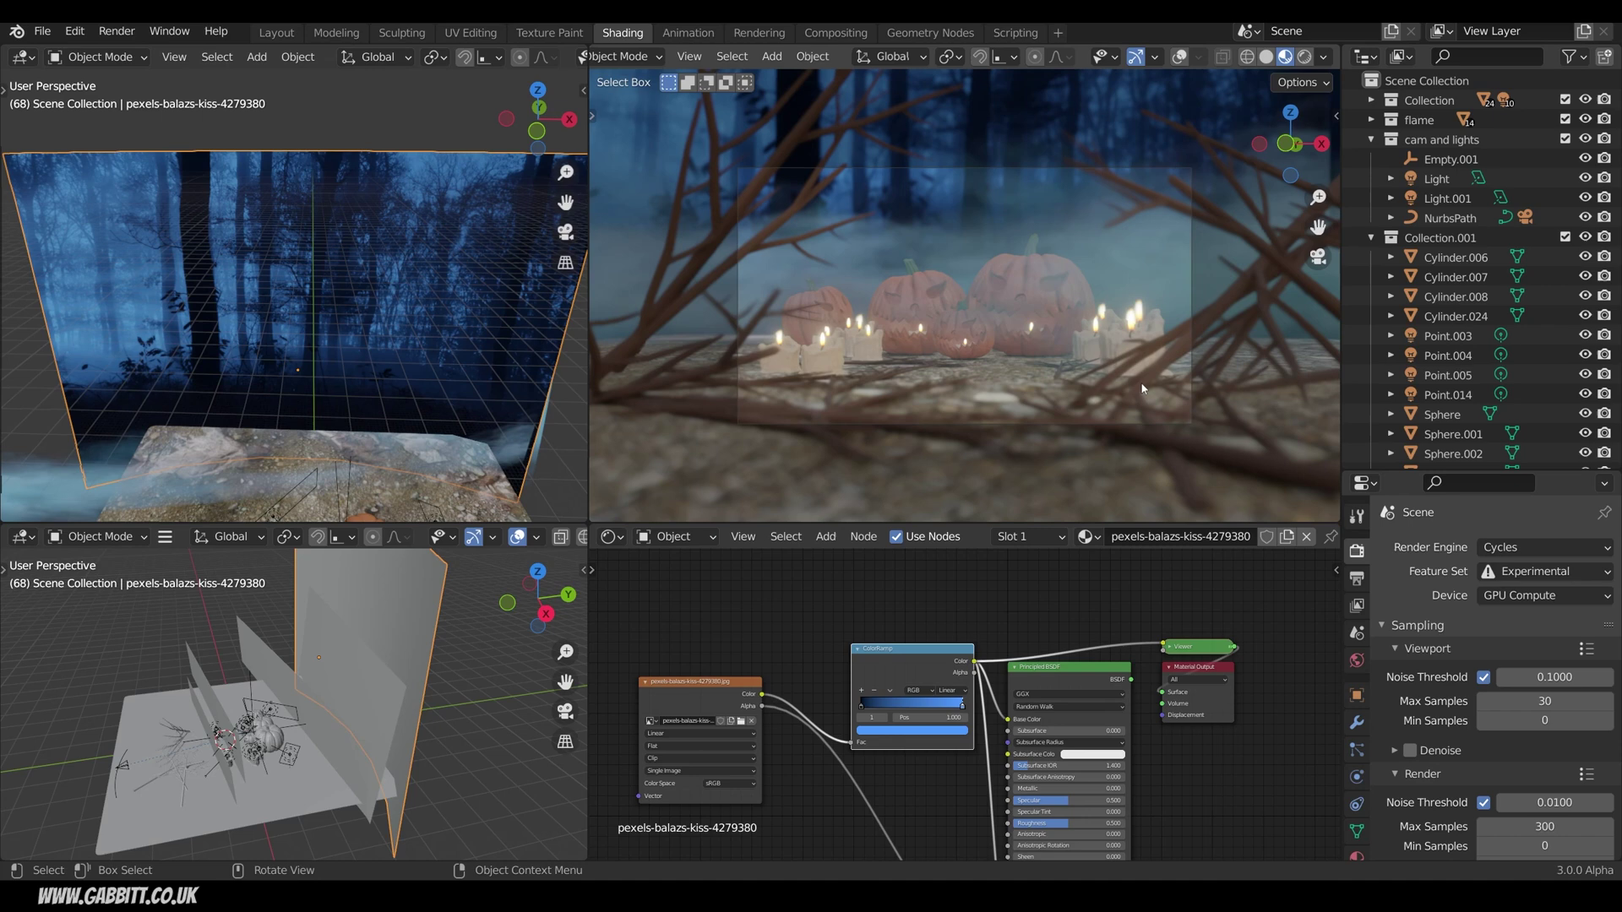
scroll(1141, 388, "up", 2)
middle_click_drag(279, 279, 238, 290)
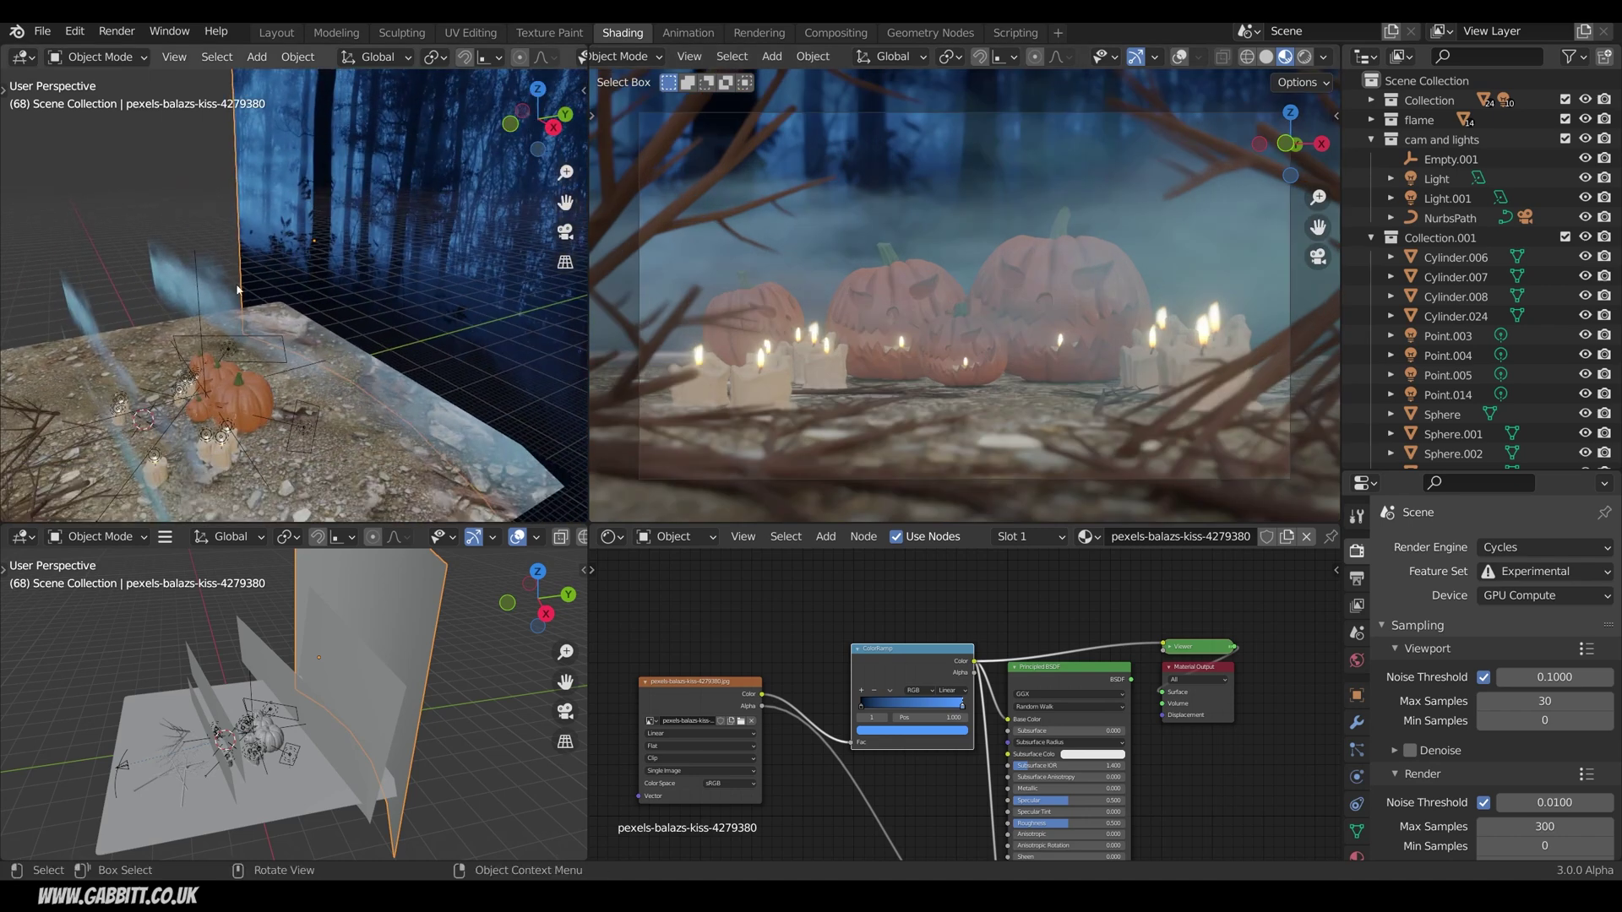
left_click(179, 288)
Isolate the smoke plane Daco_4051356.001 in local view and bring its Principled BSDF nodes into view.
key("KP_Divide")
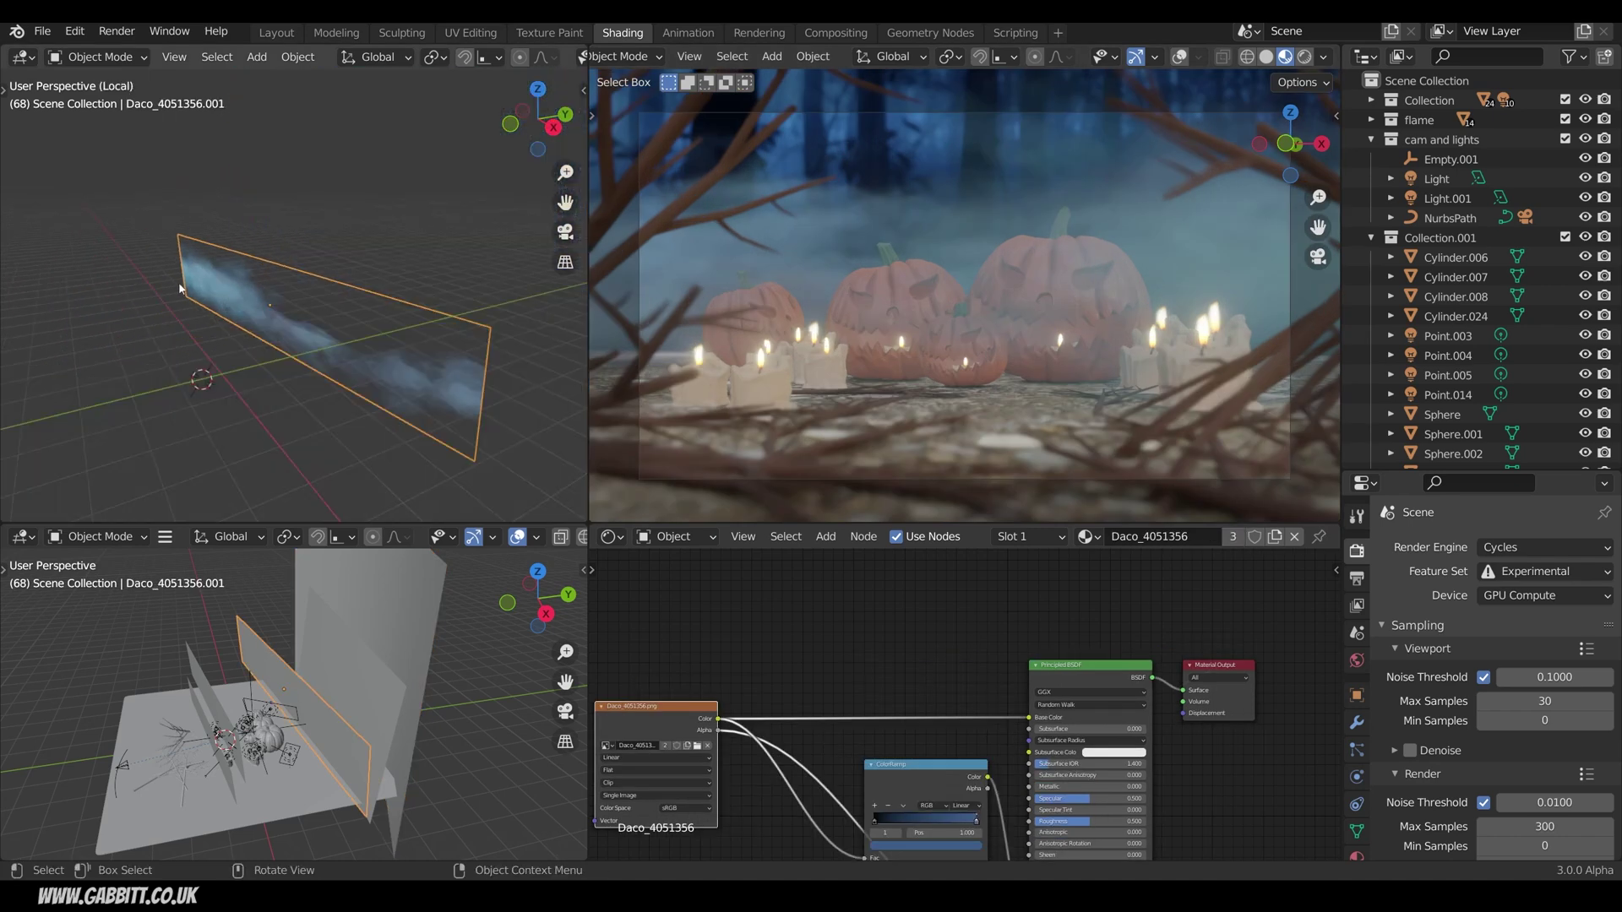
middle_click_drag(179, 282, 422, 268)
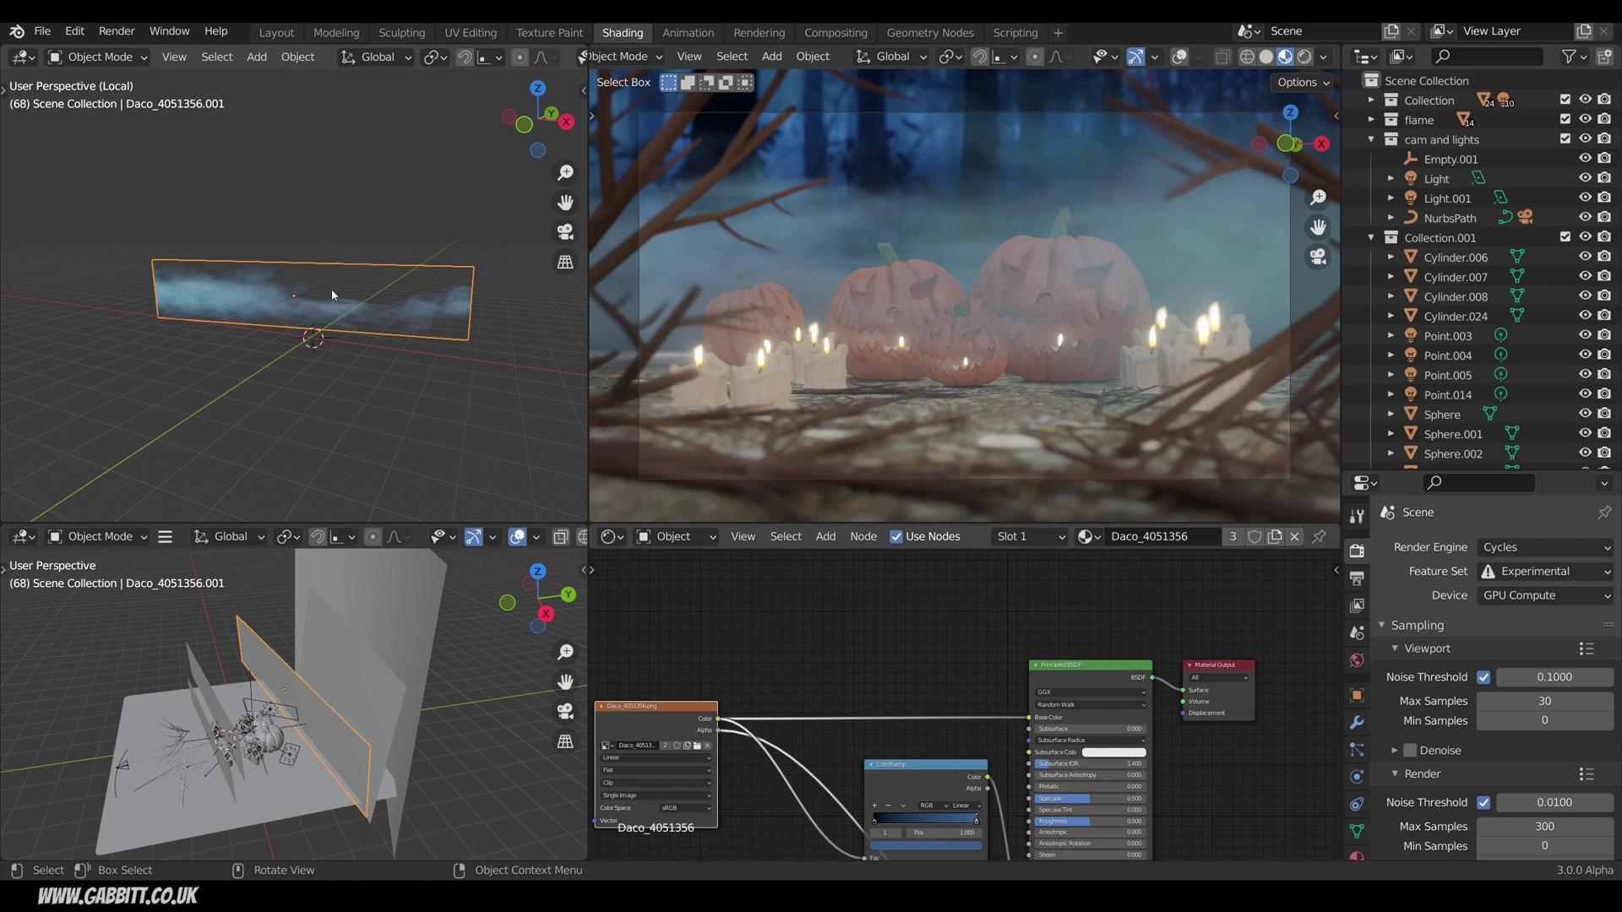
scroll(1079, 824, "down", 5)
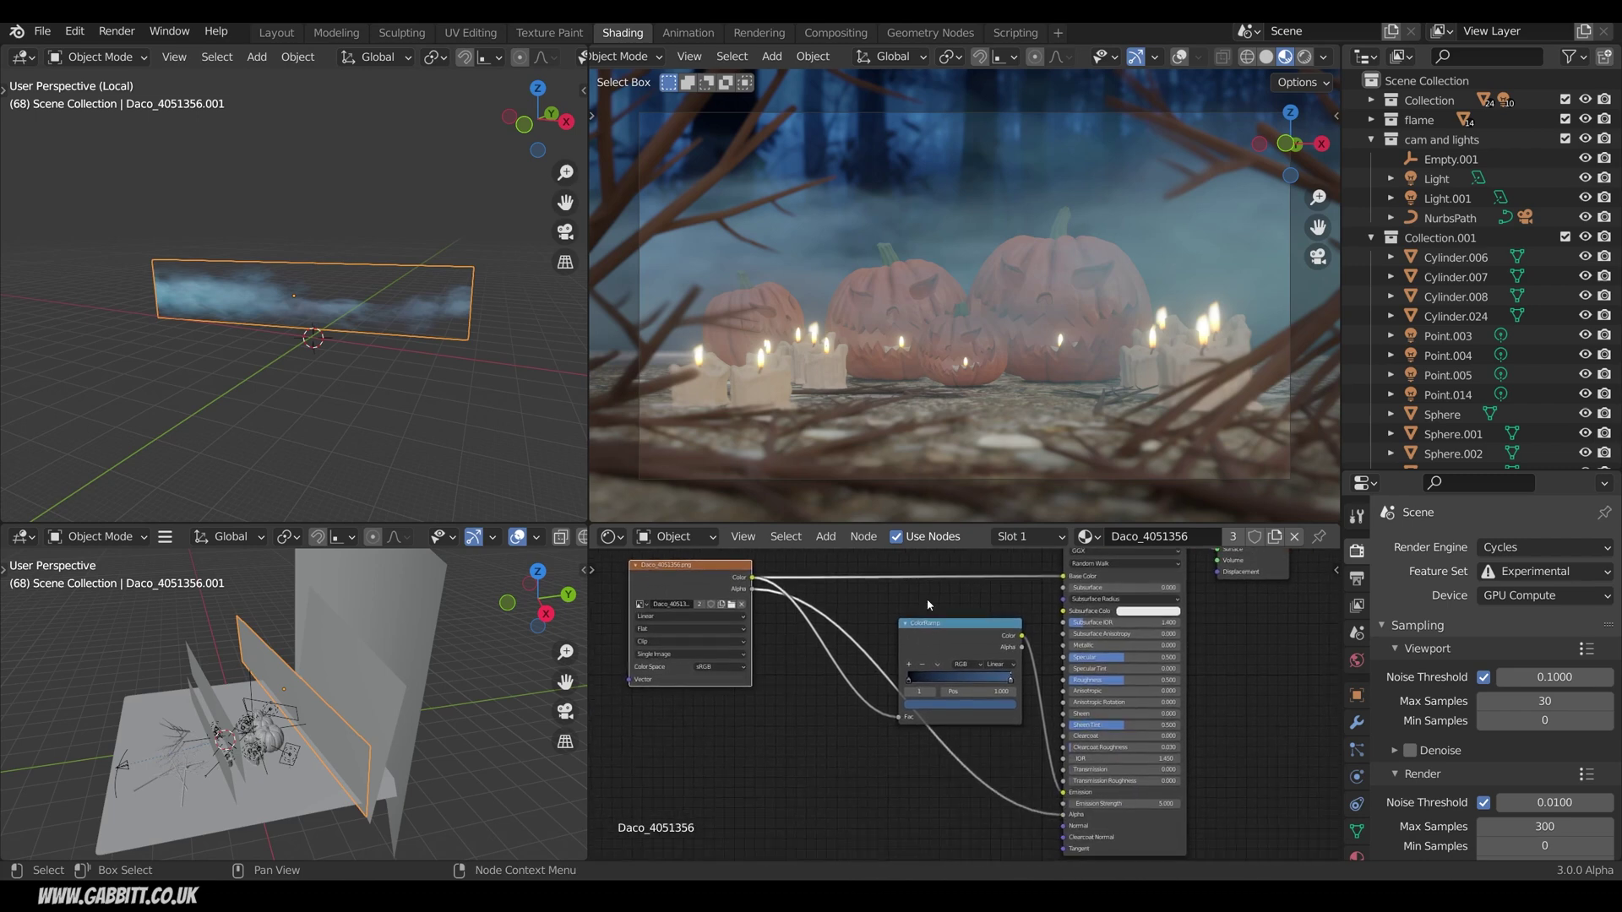
scroll(726, 596, "up", 3)
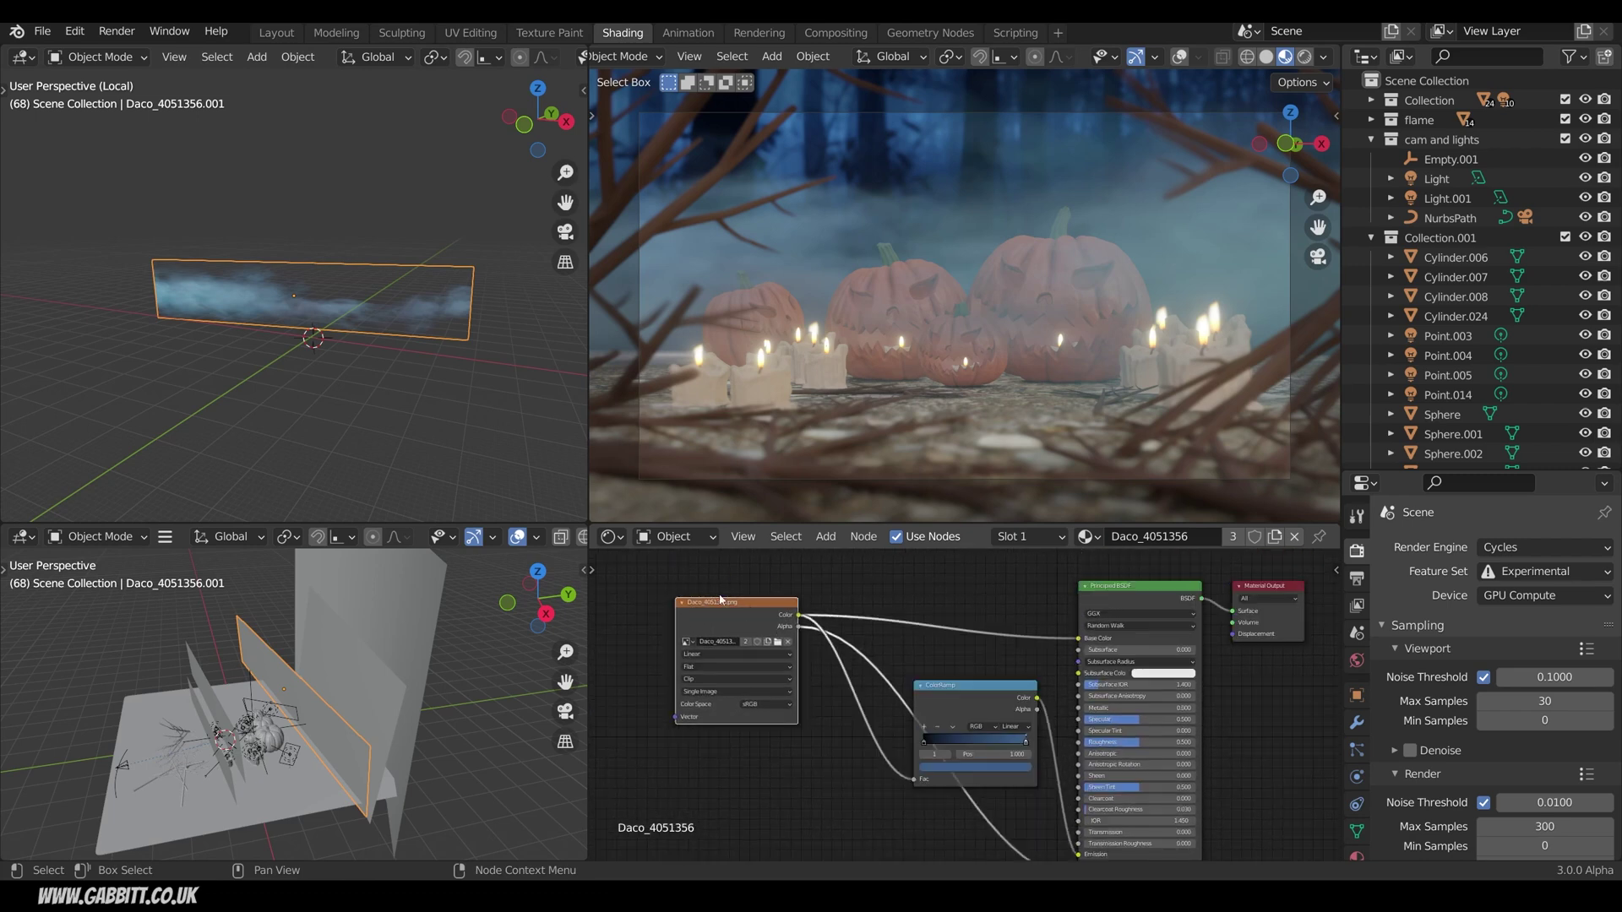
scroll(941, 784, "down", 4)
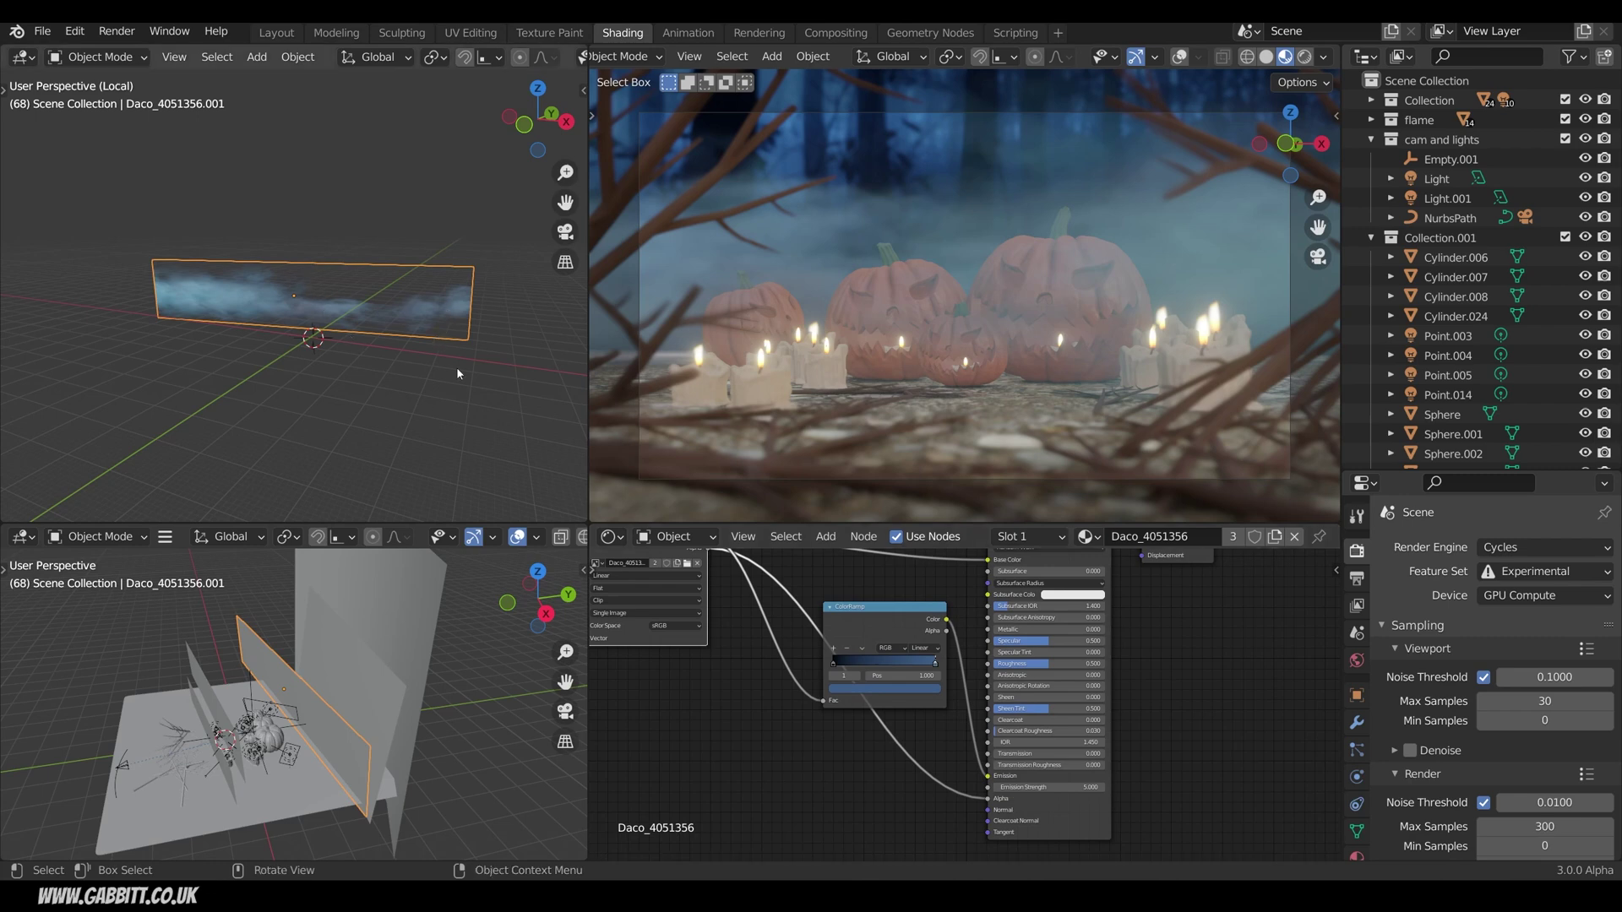
middle_click_drag(660, 675, 714, 739)
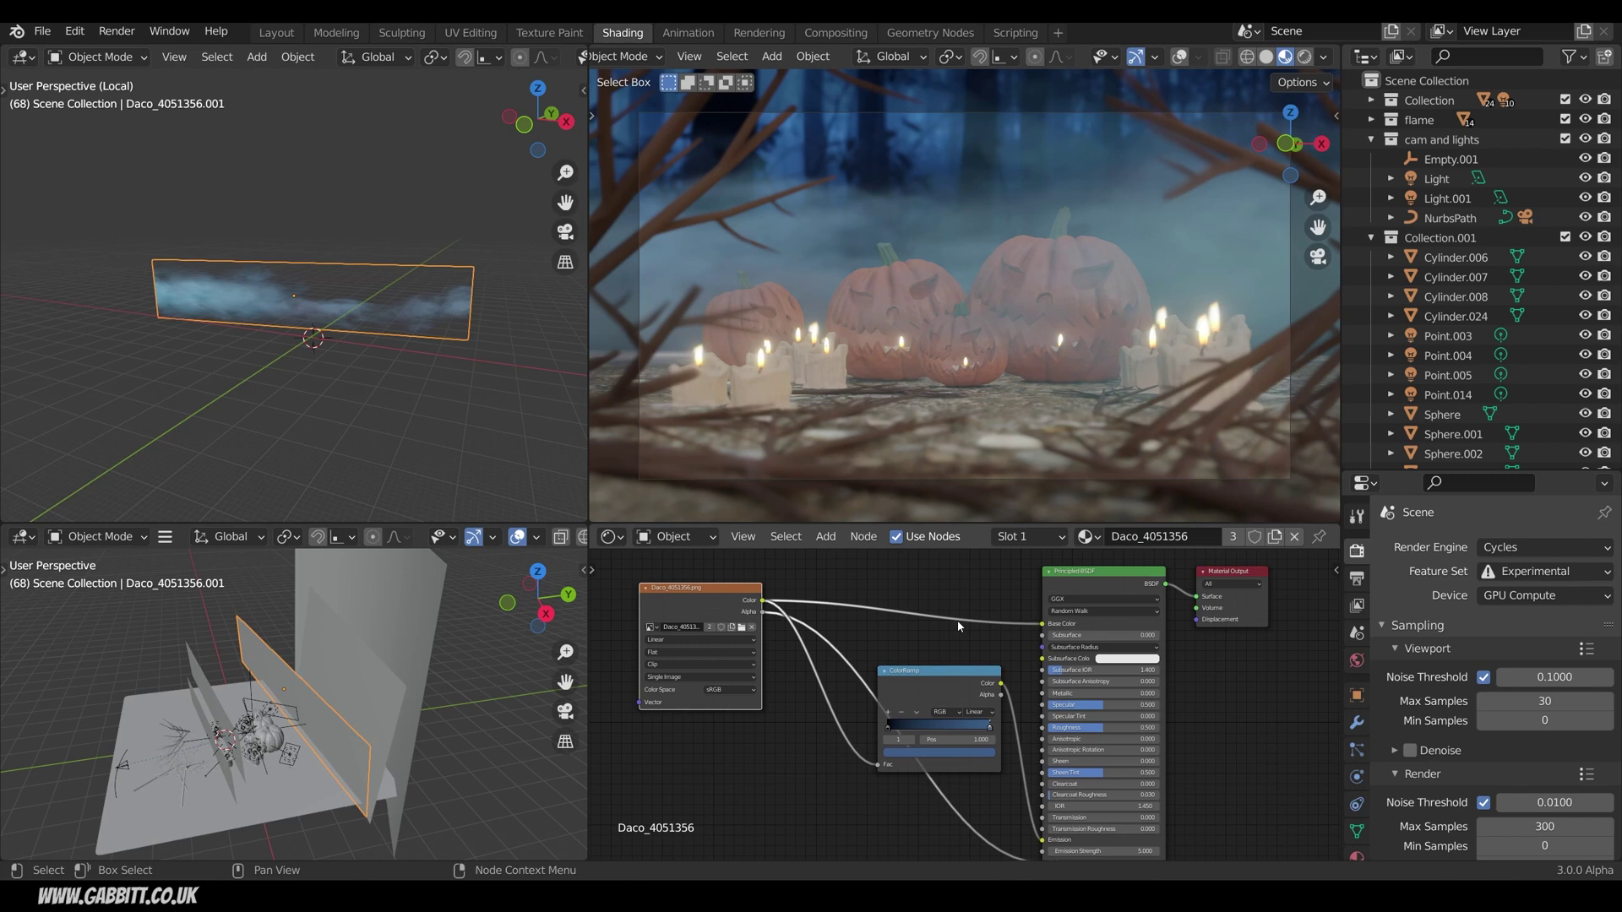
Search the add-ons for 'images' and find Images as Planes under the Add > Image menu.
left_click(76, 31)
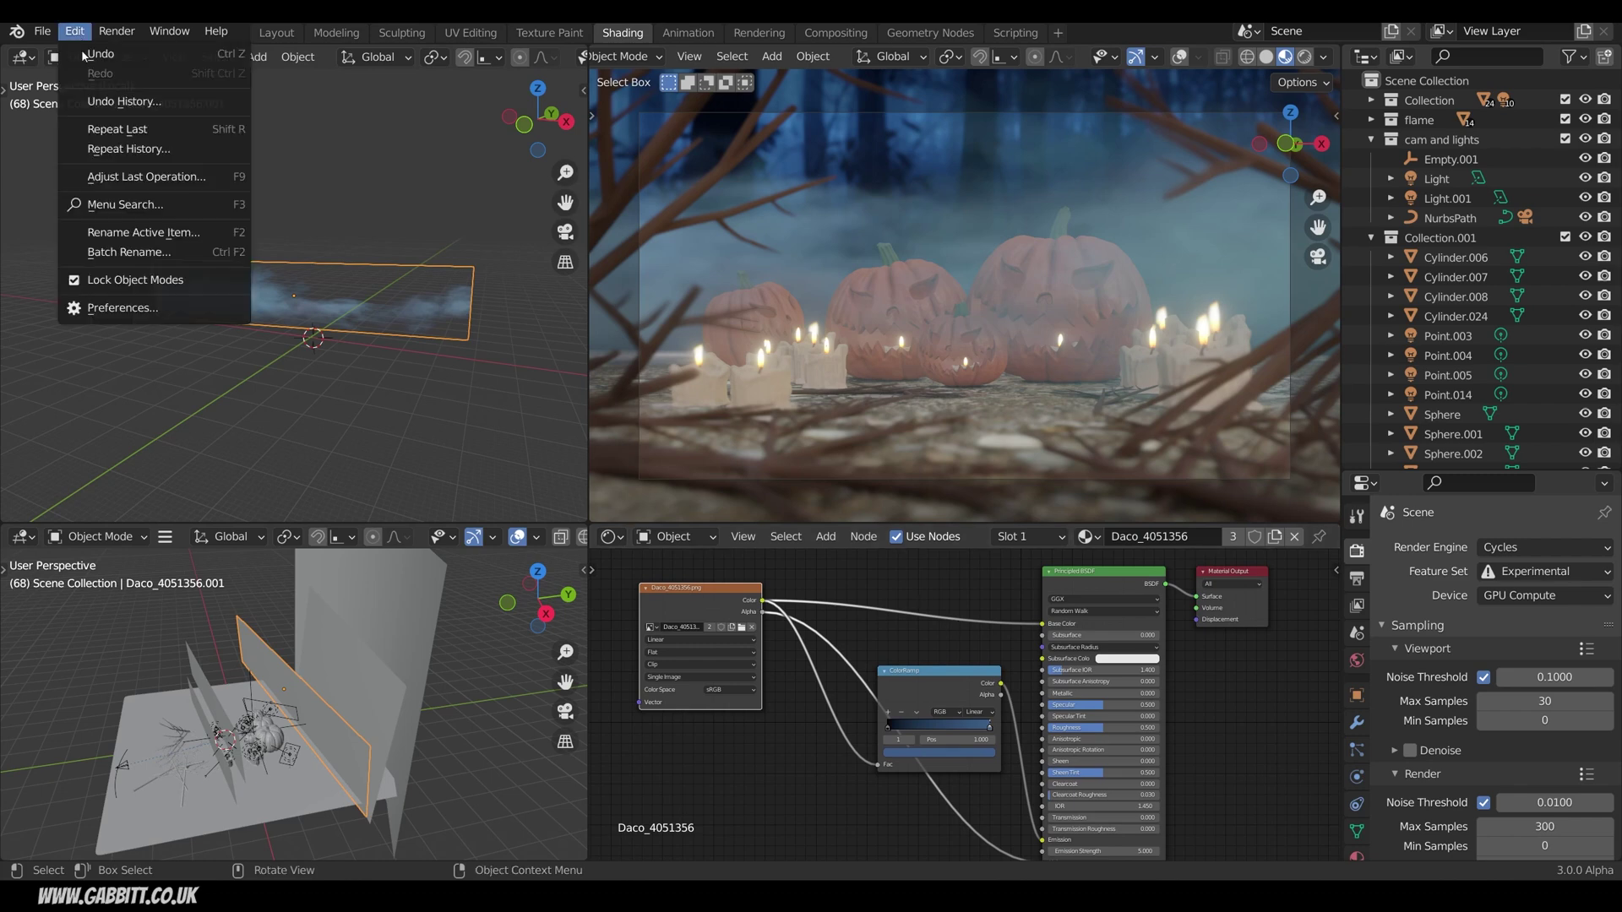
left_click(102, 309)
left_click(564, 89)
type("images")
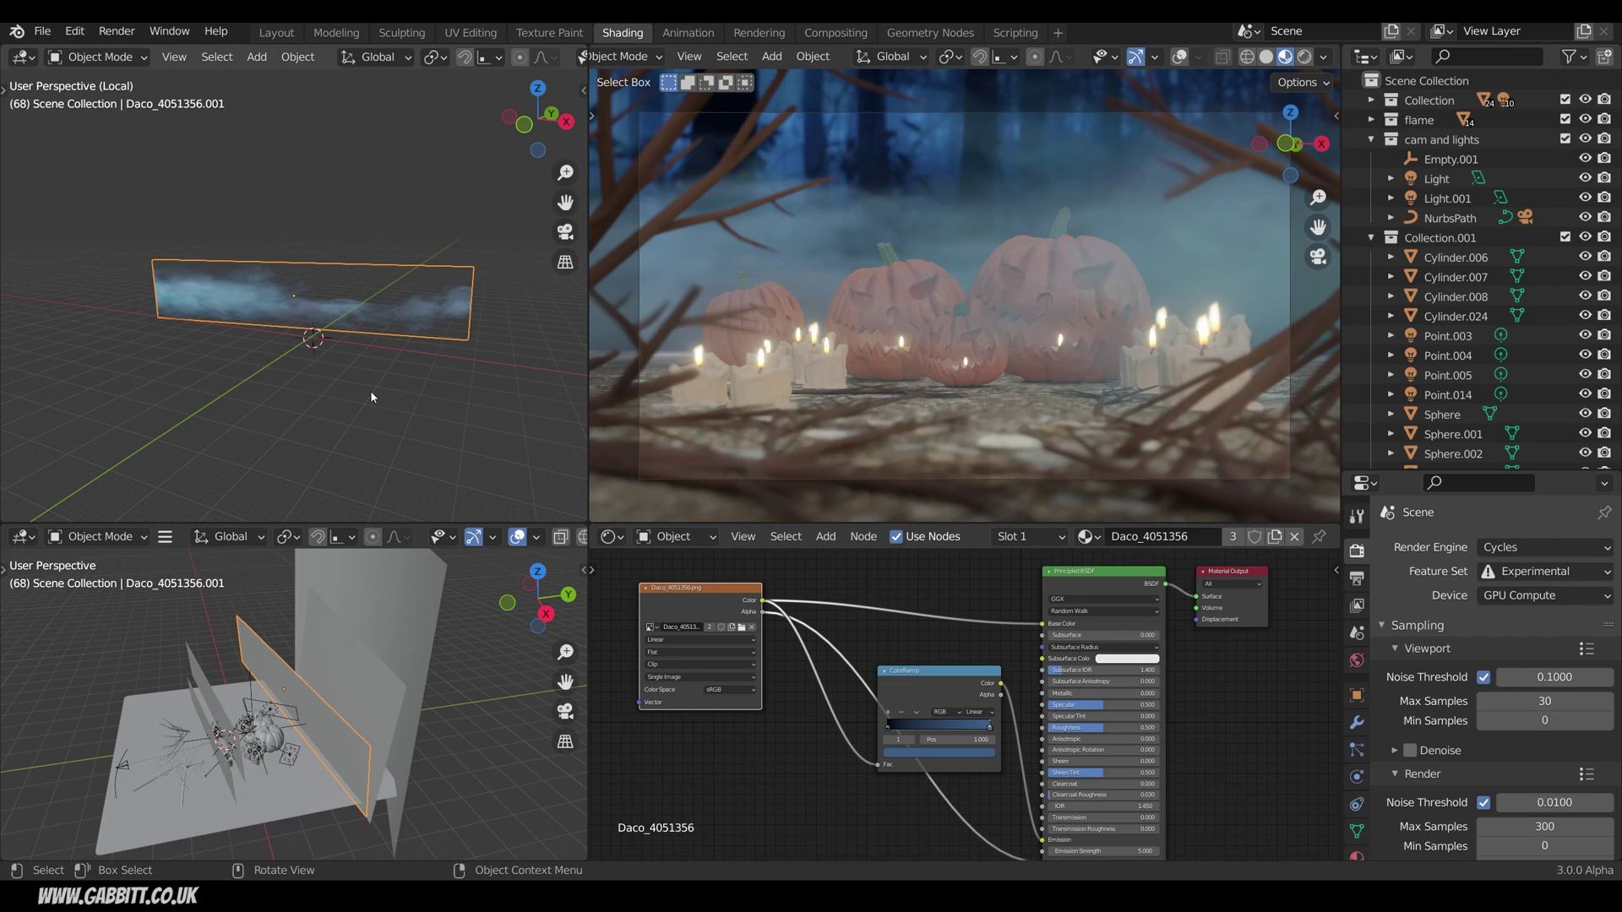
key("shift+a")
mouse_move(340, 605)
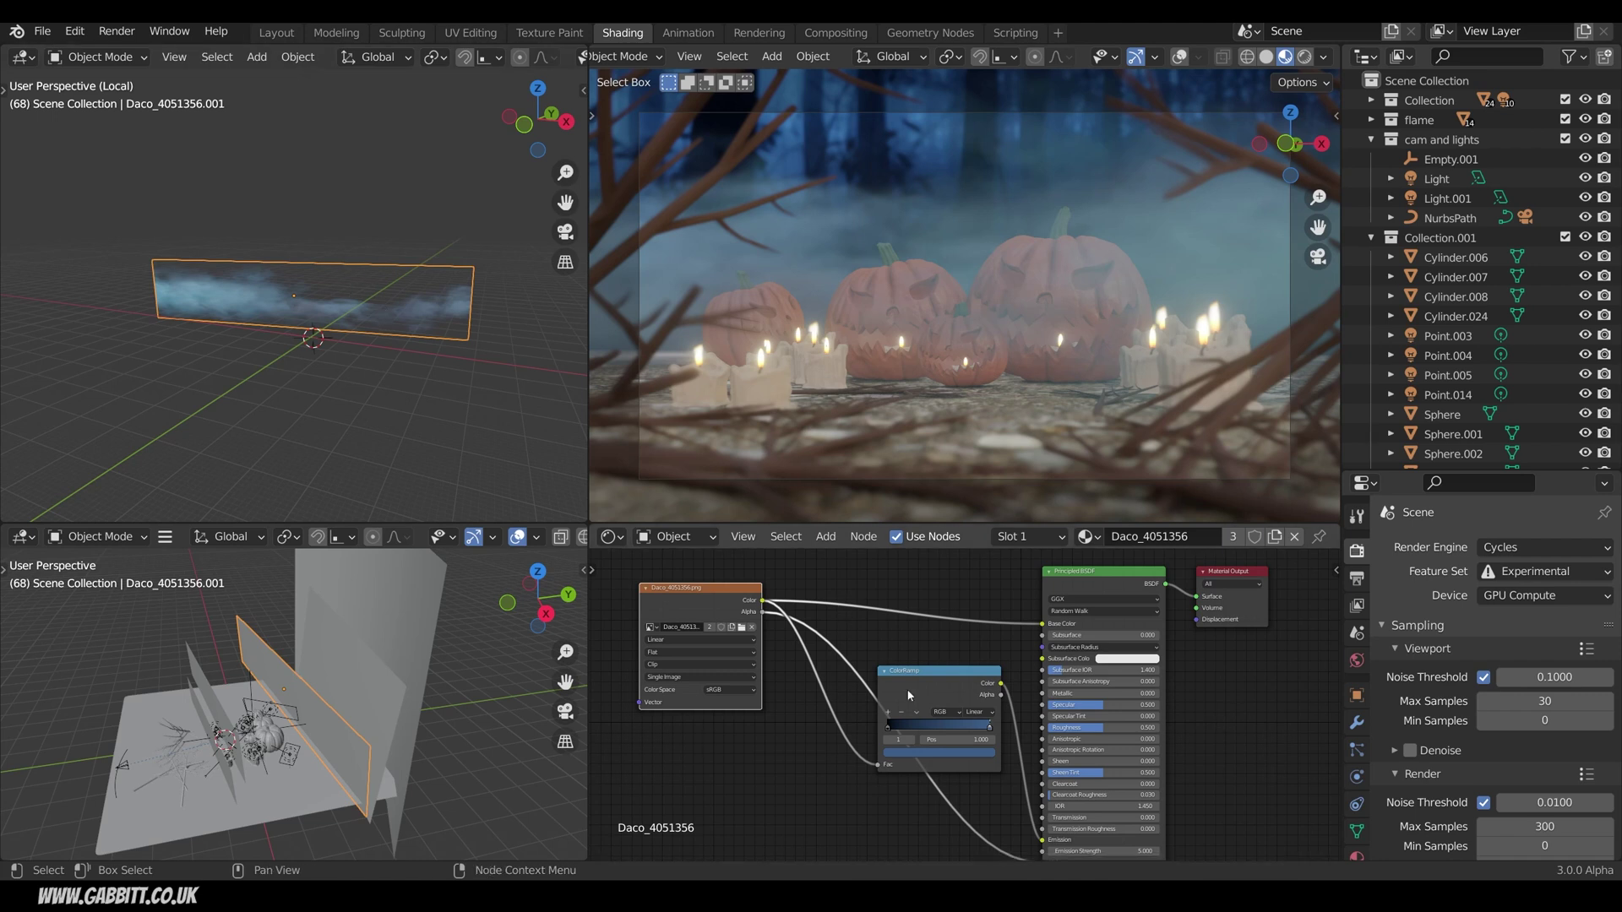
Nudge the ColorRamp node and select the three smoke planes .001, .002 and .003.
left_click_drag(925, 679, 904, 664)
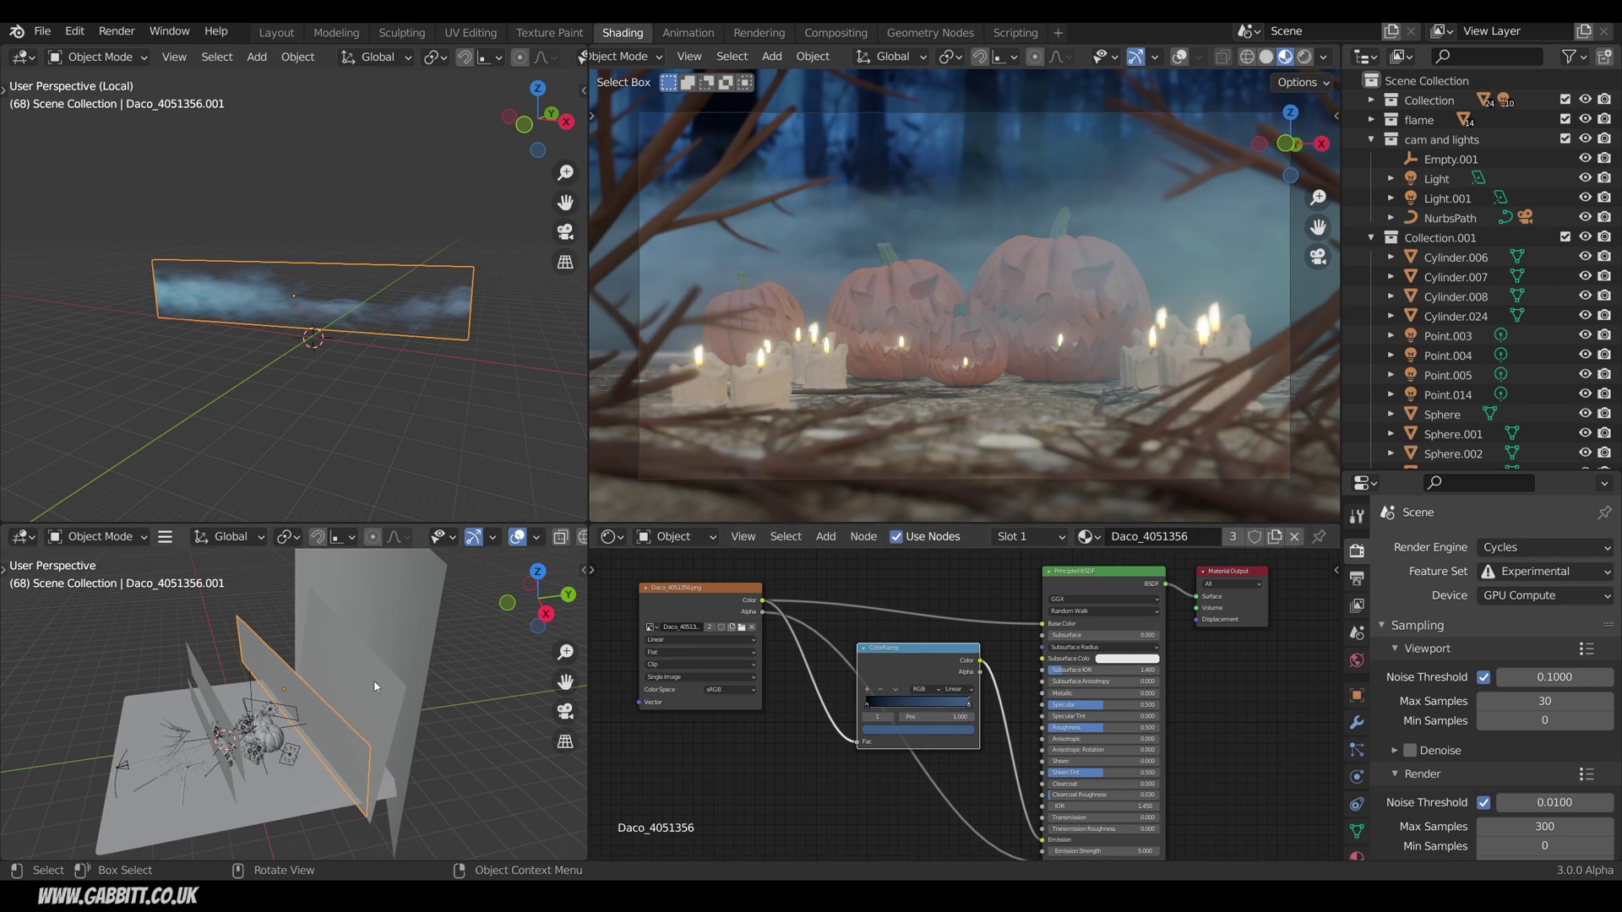
left_click(265, 667)
left_click(265, 667)
left_click(202, 706)
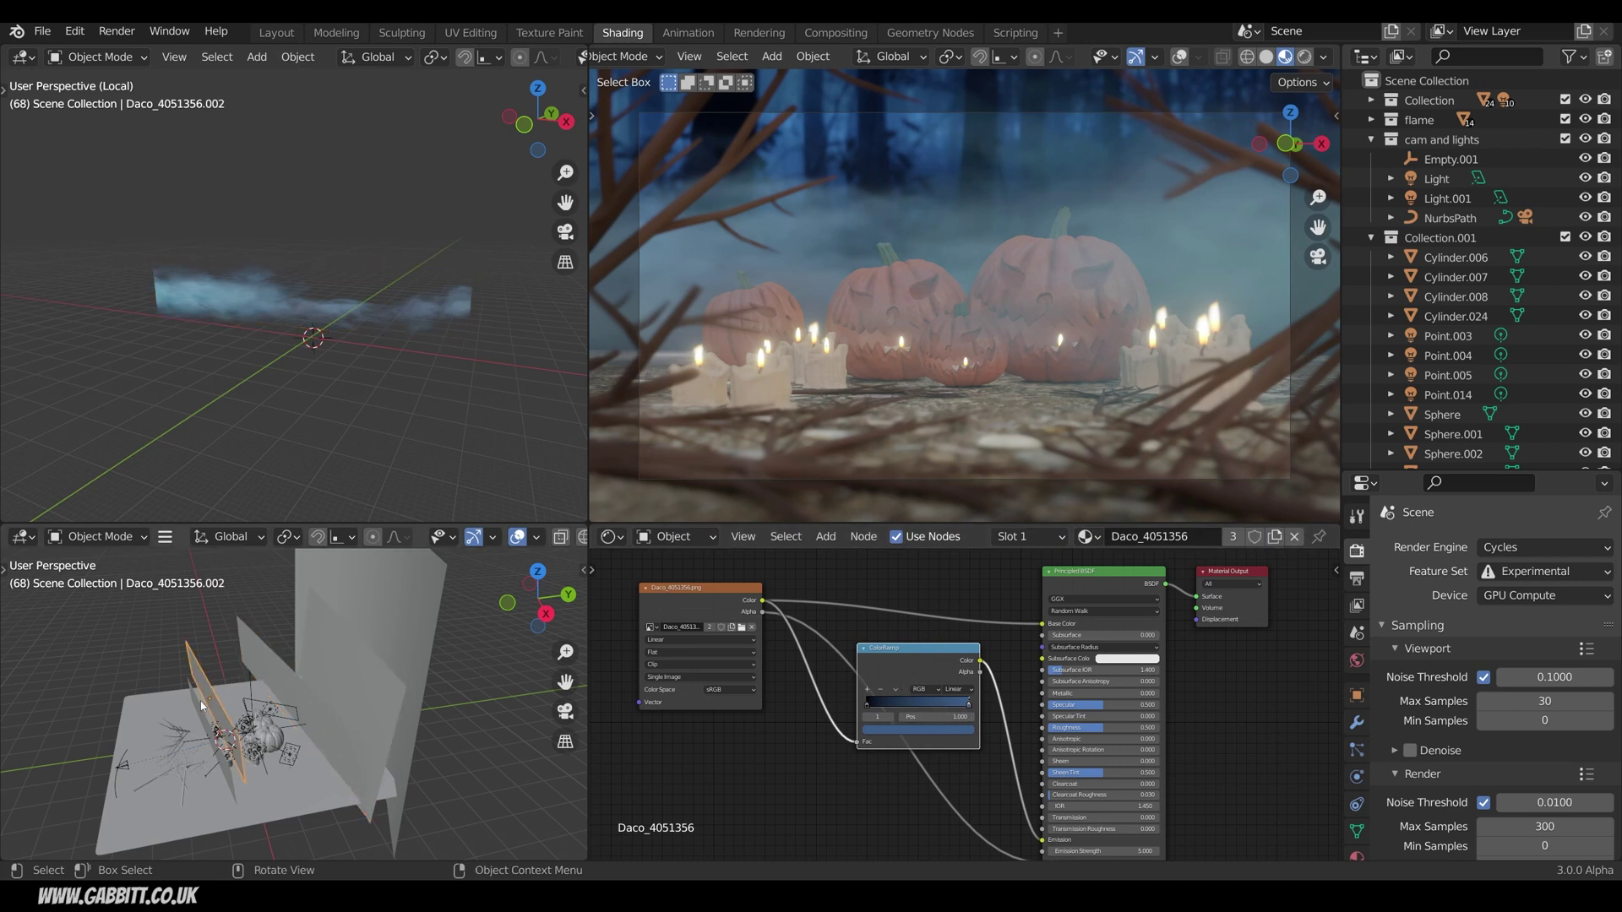
left_click(231, 682)
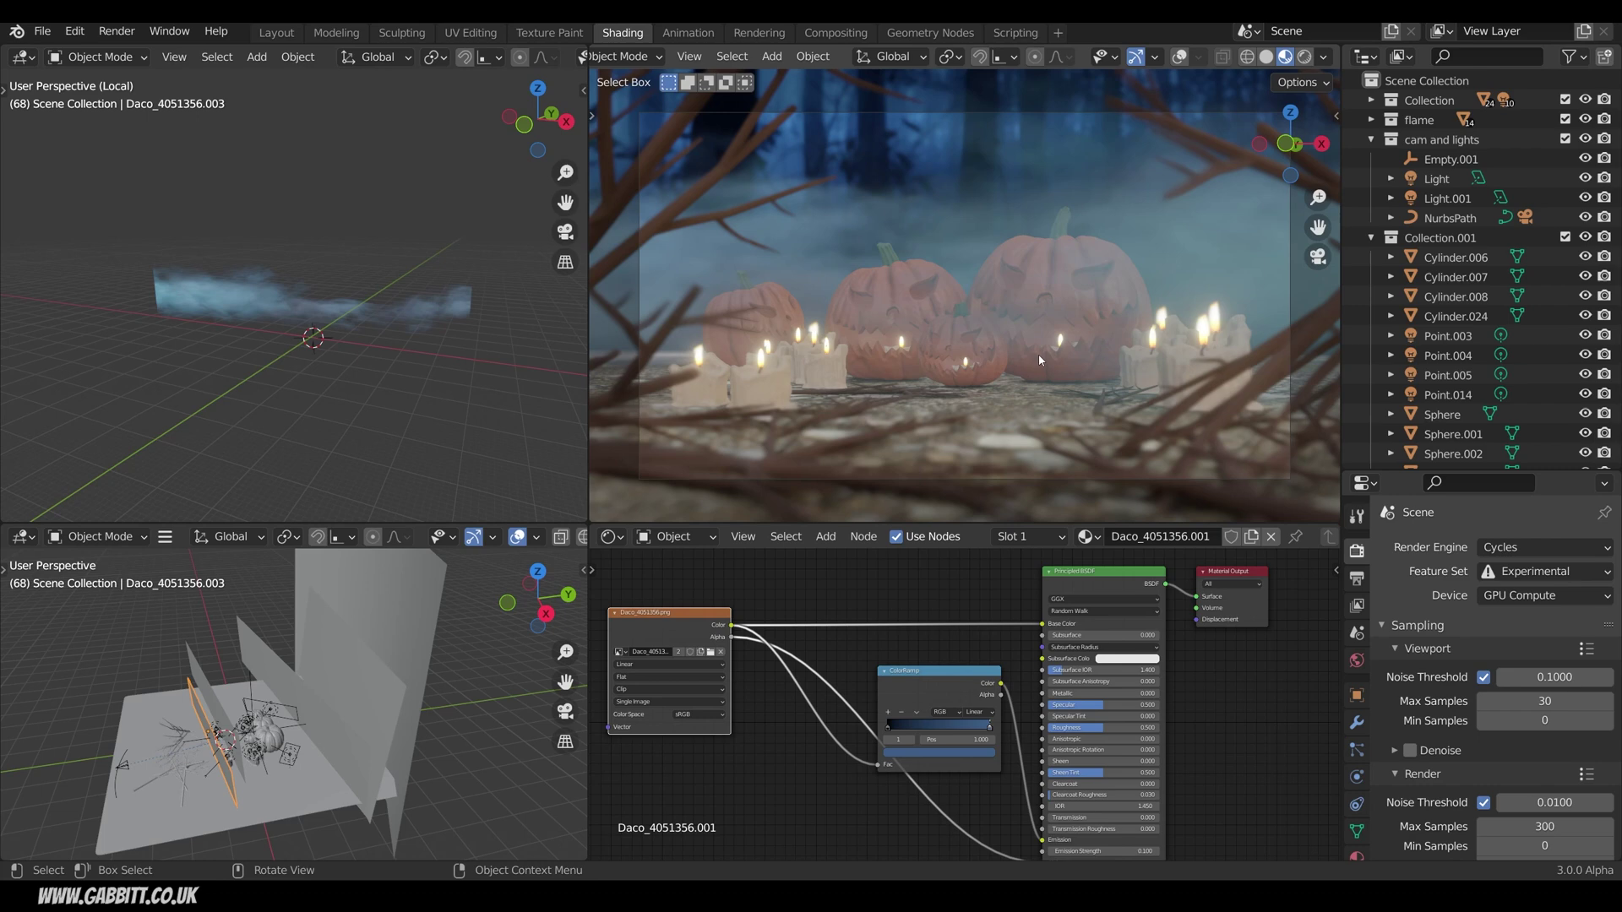
Exit local view and select the ground plane to show its material.
key("KP_Divide")
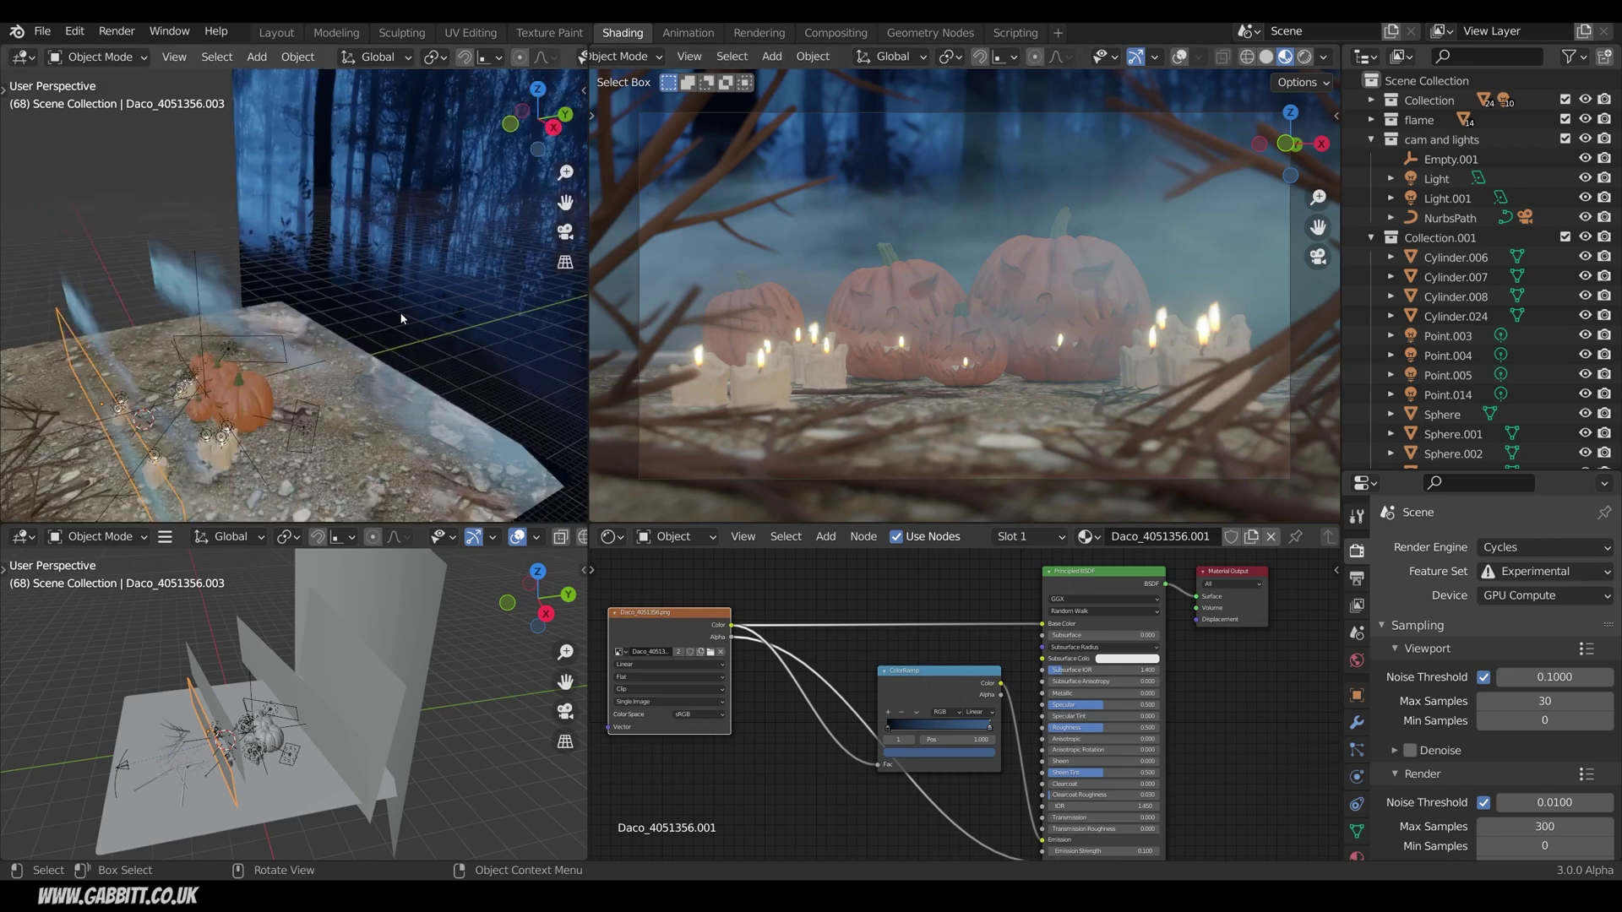
middle_click_drag(402, 318, 364, 376)
left_click(365, 376)
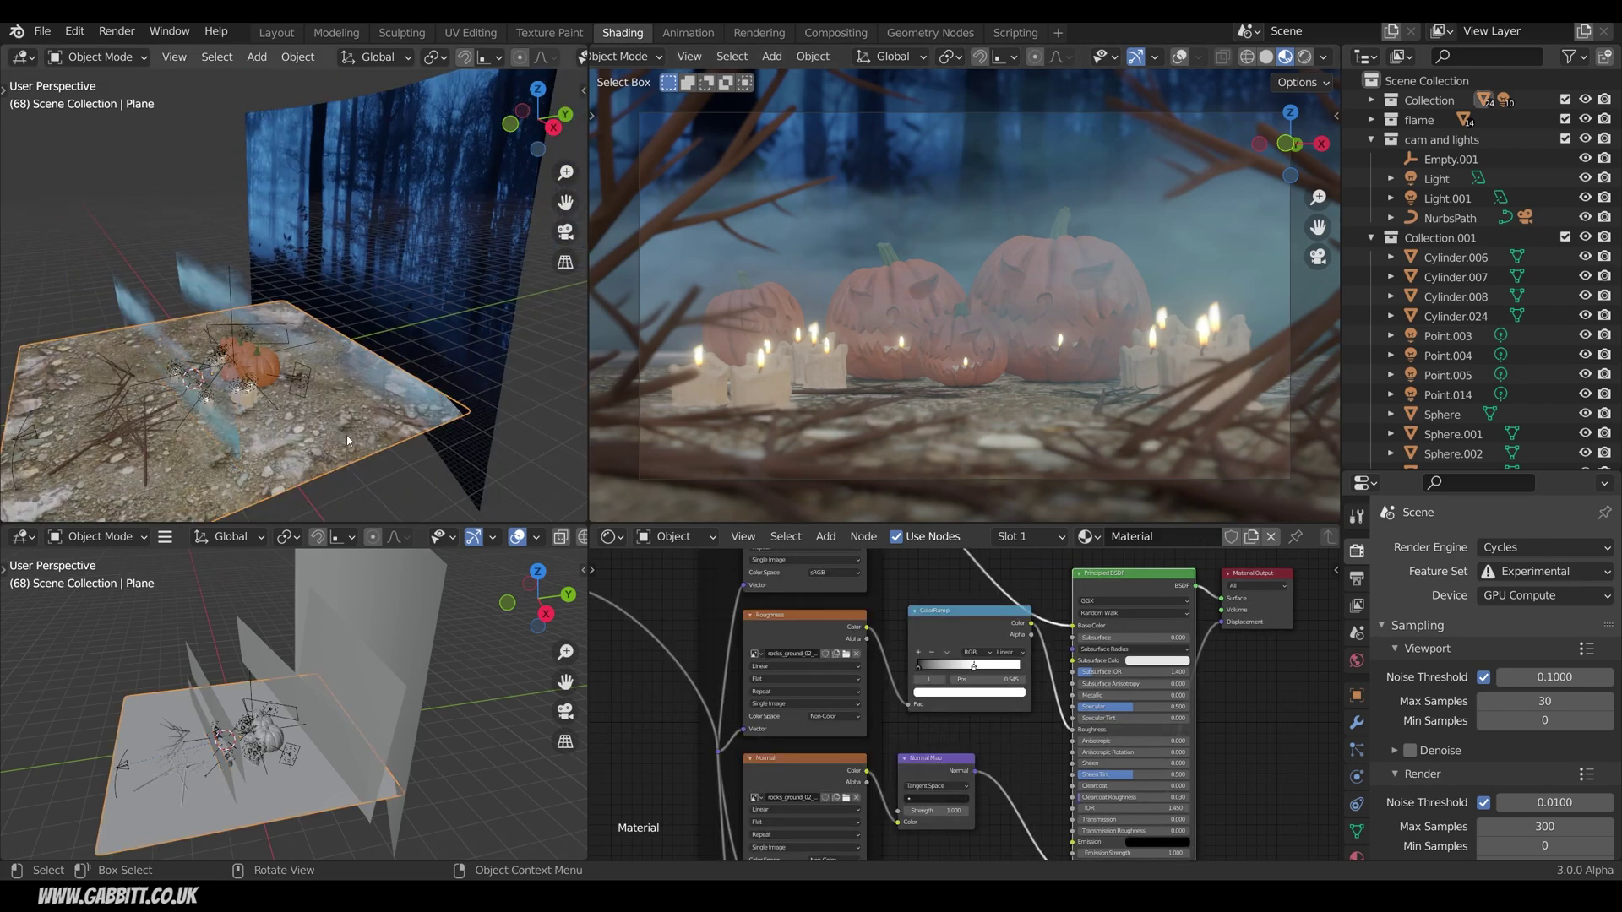
Scroll through Poly Haven's All Textures library.
scroll(1054, 676, "down", 2)
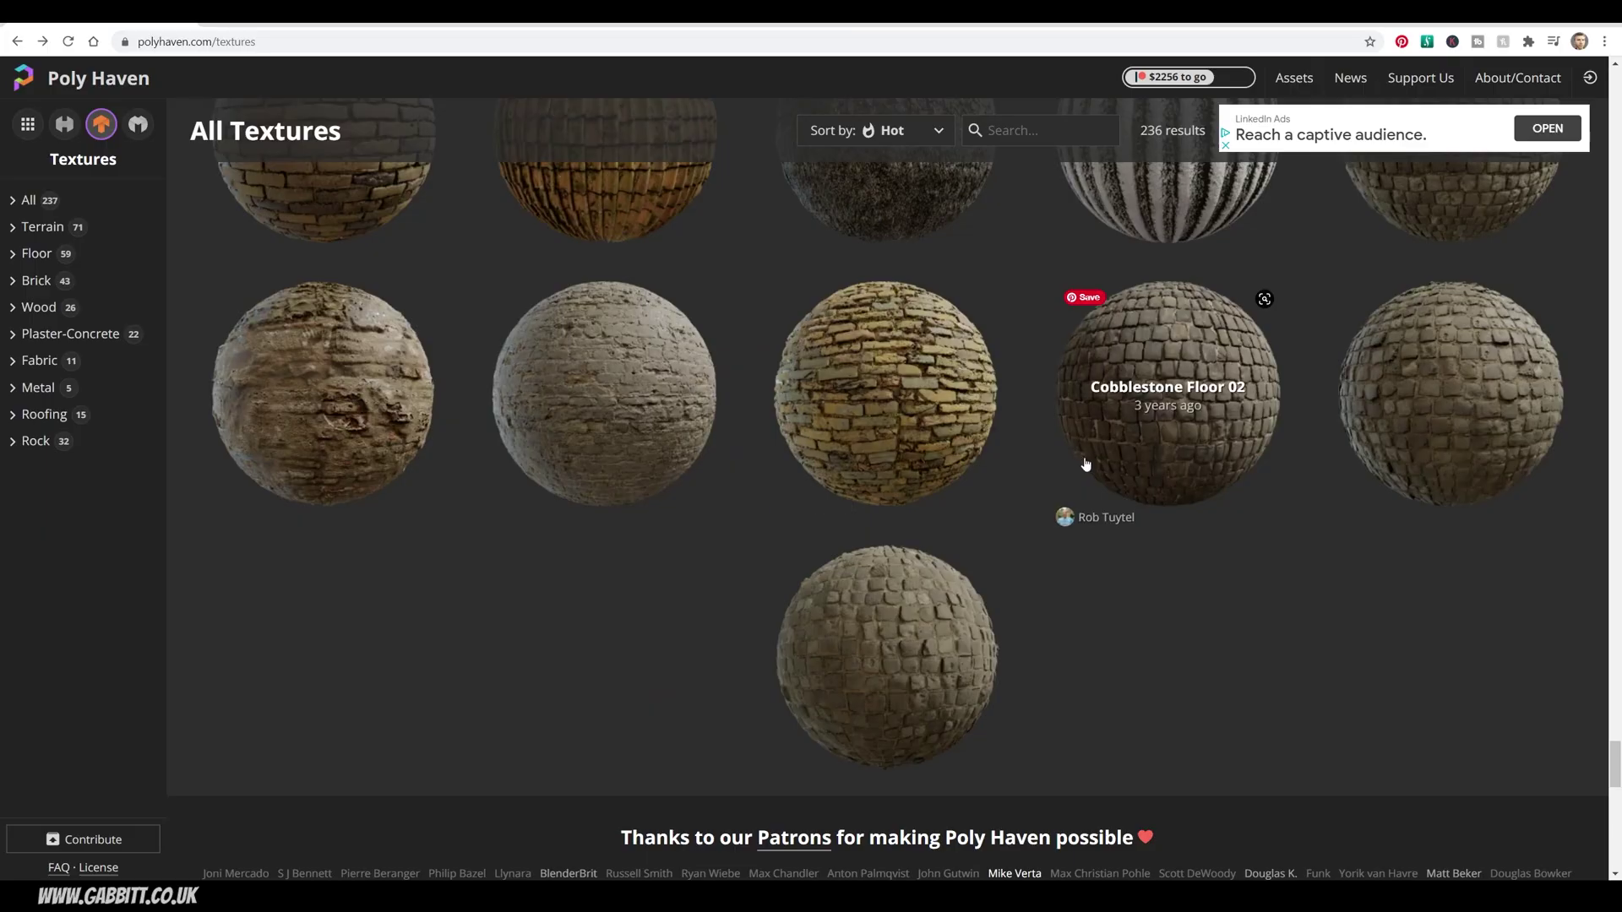
scroll(1086, 467, "up", 15)
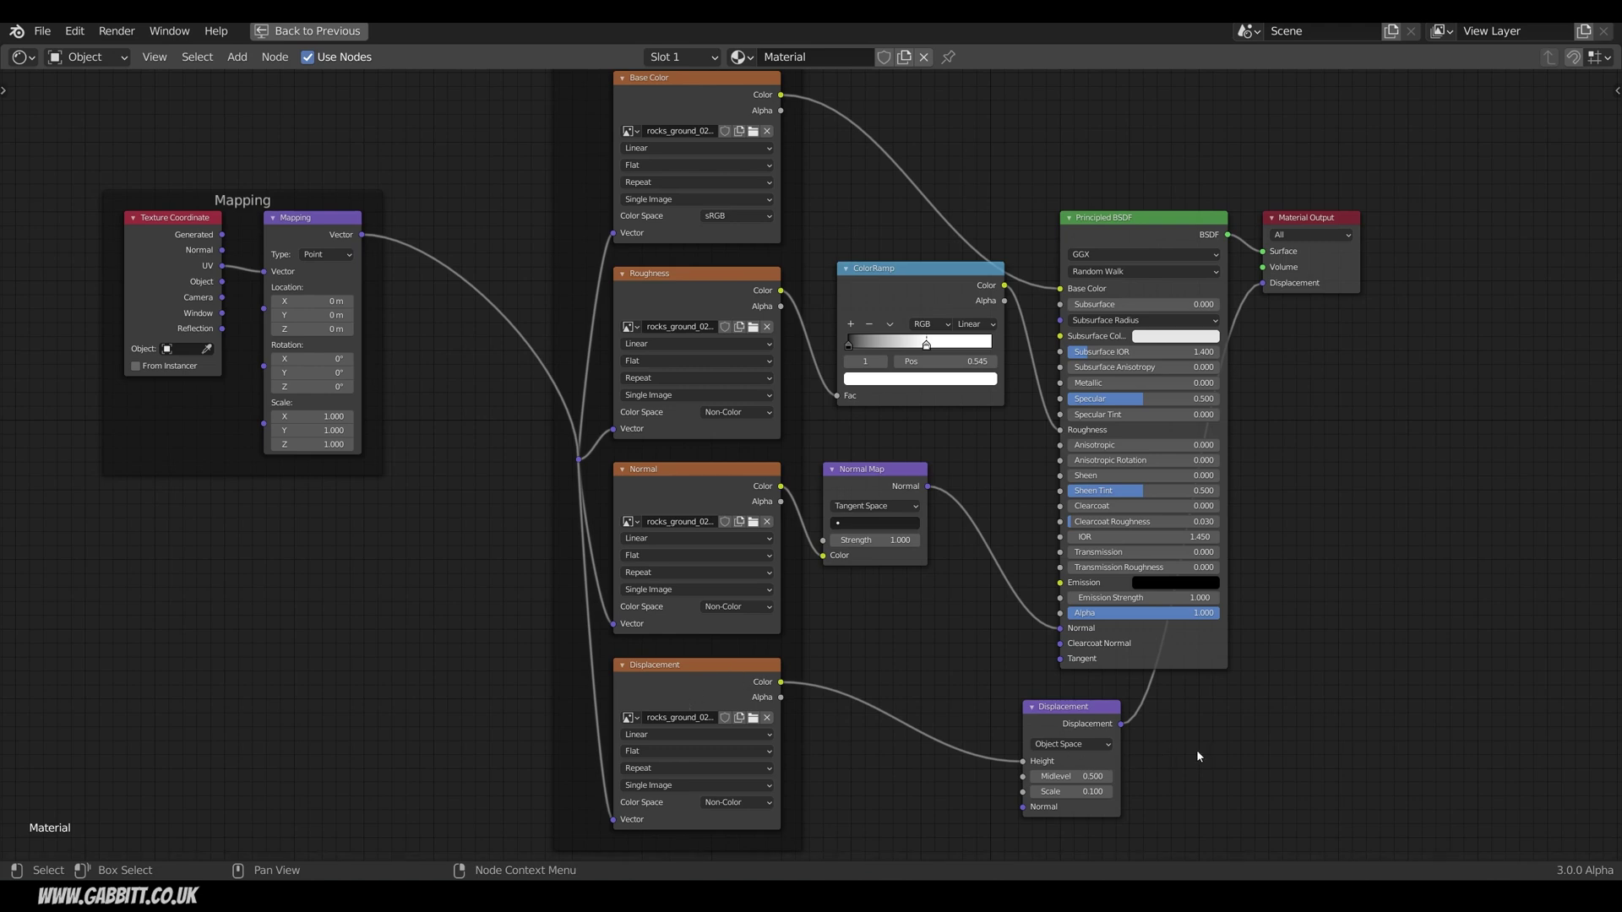
Restore the full Shading layout and select the large pumpkin Sphere to show its orange material.
key("ctrl+space")
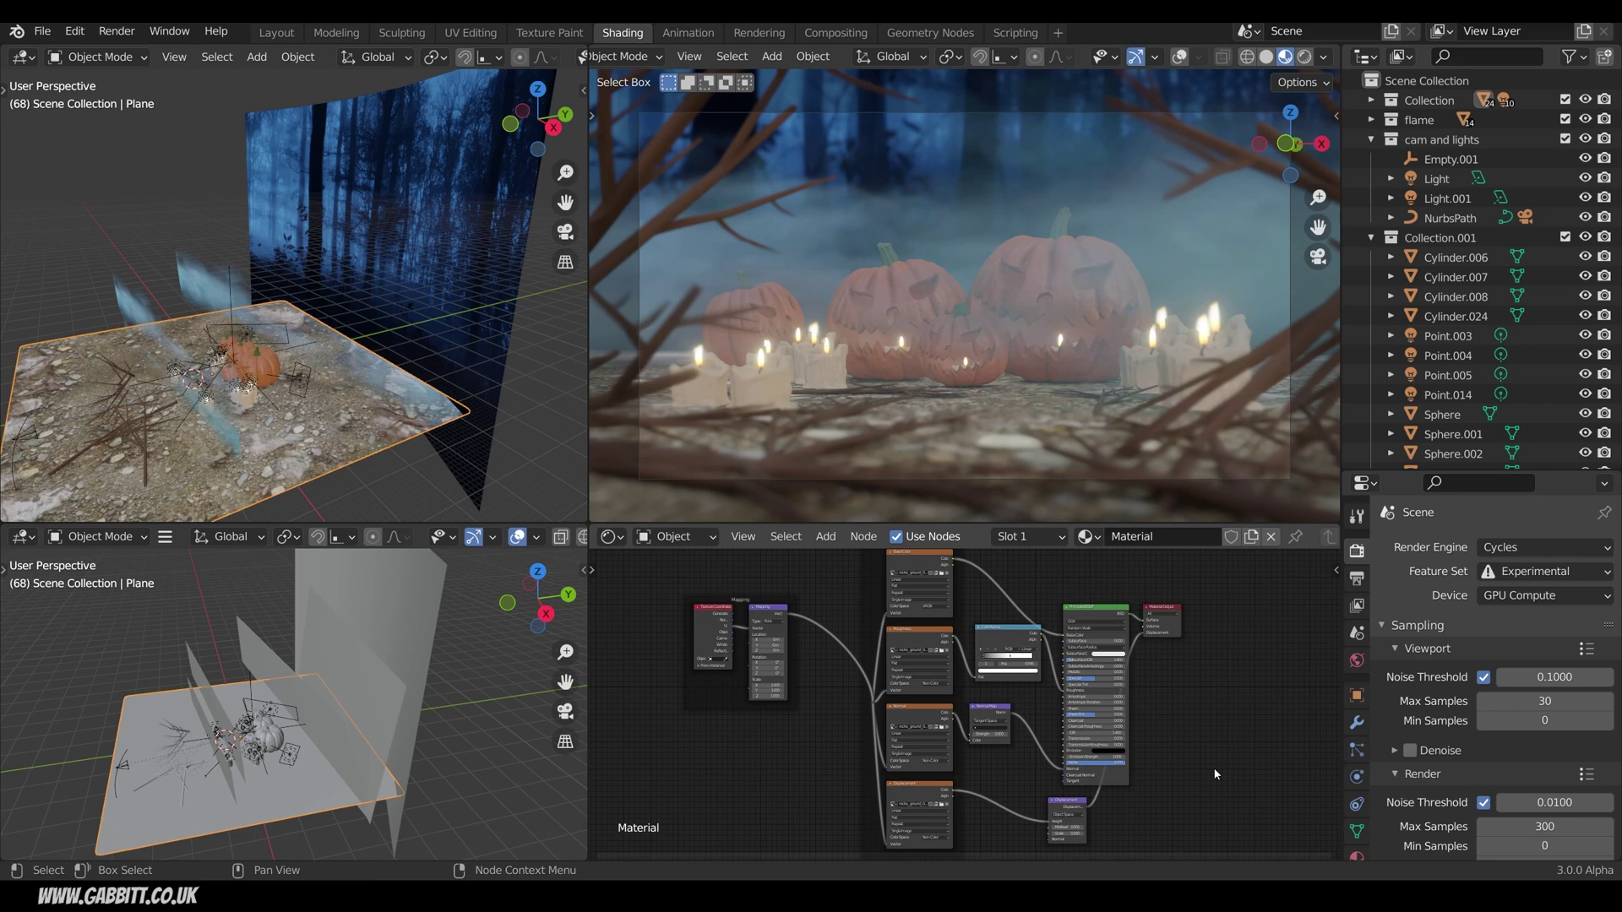
scroll(338, 406, "up", 5)
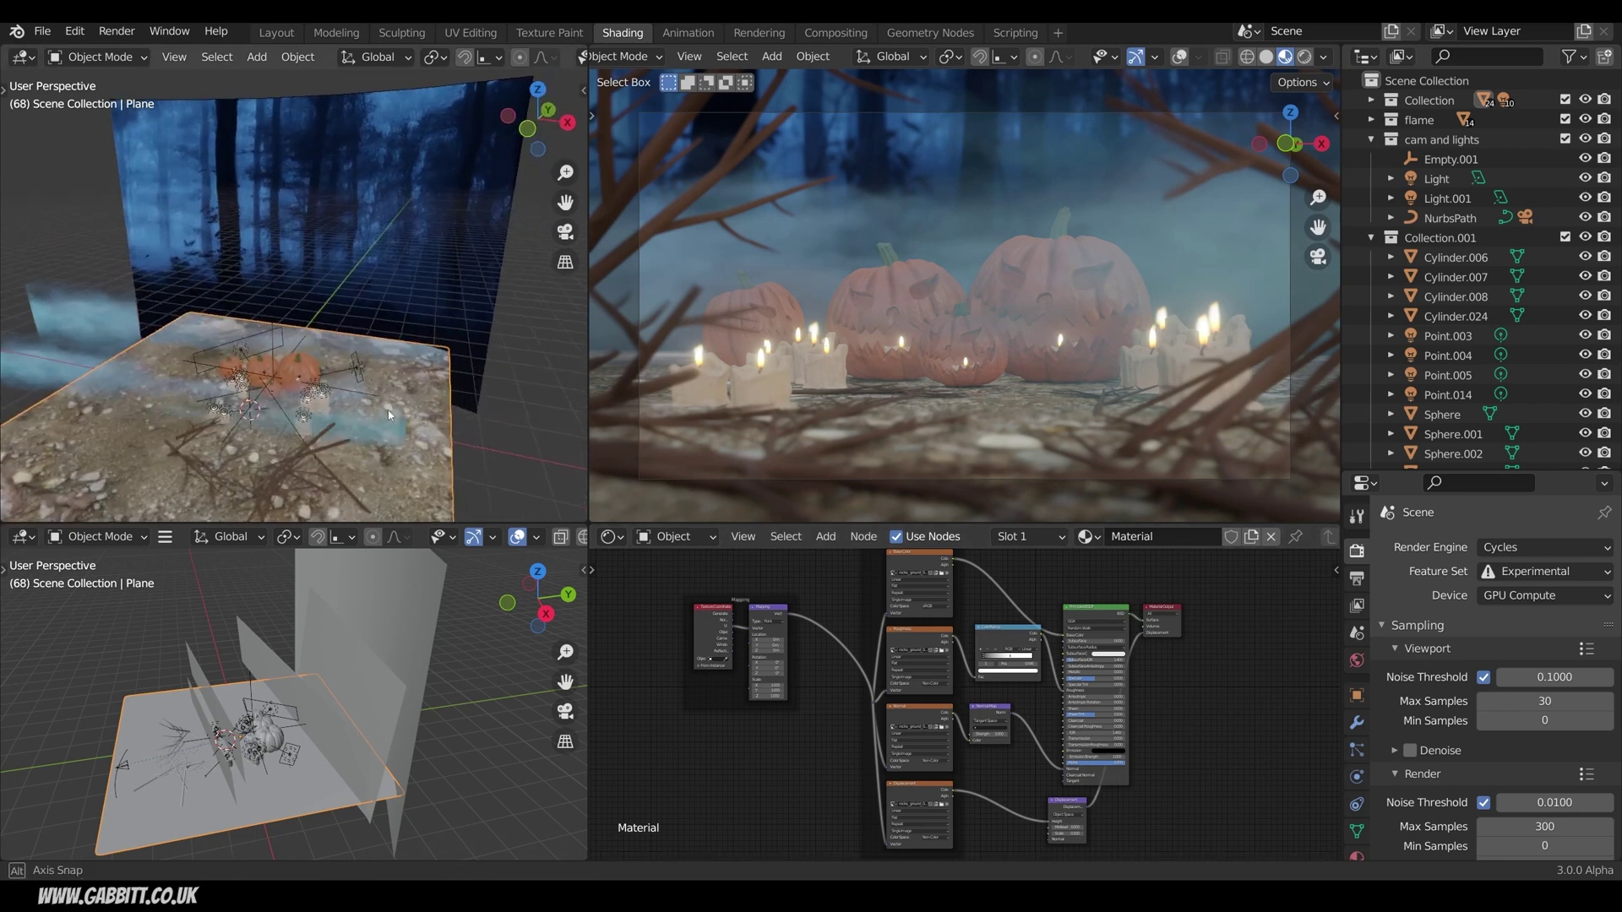
middle_click_drag(388, 409, 369, 330)
left_click(370, 329)
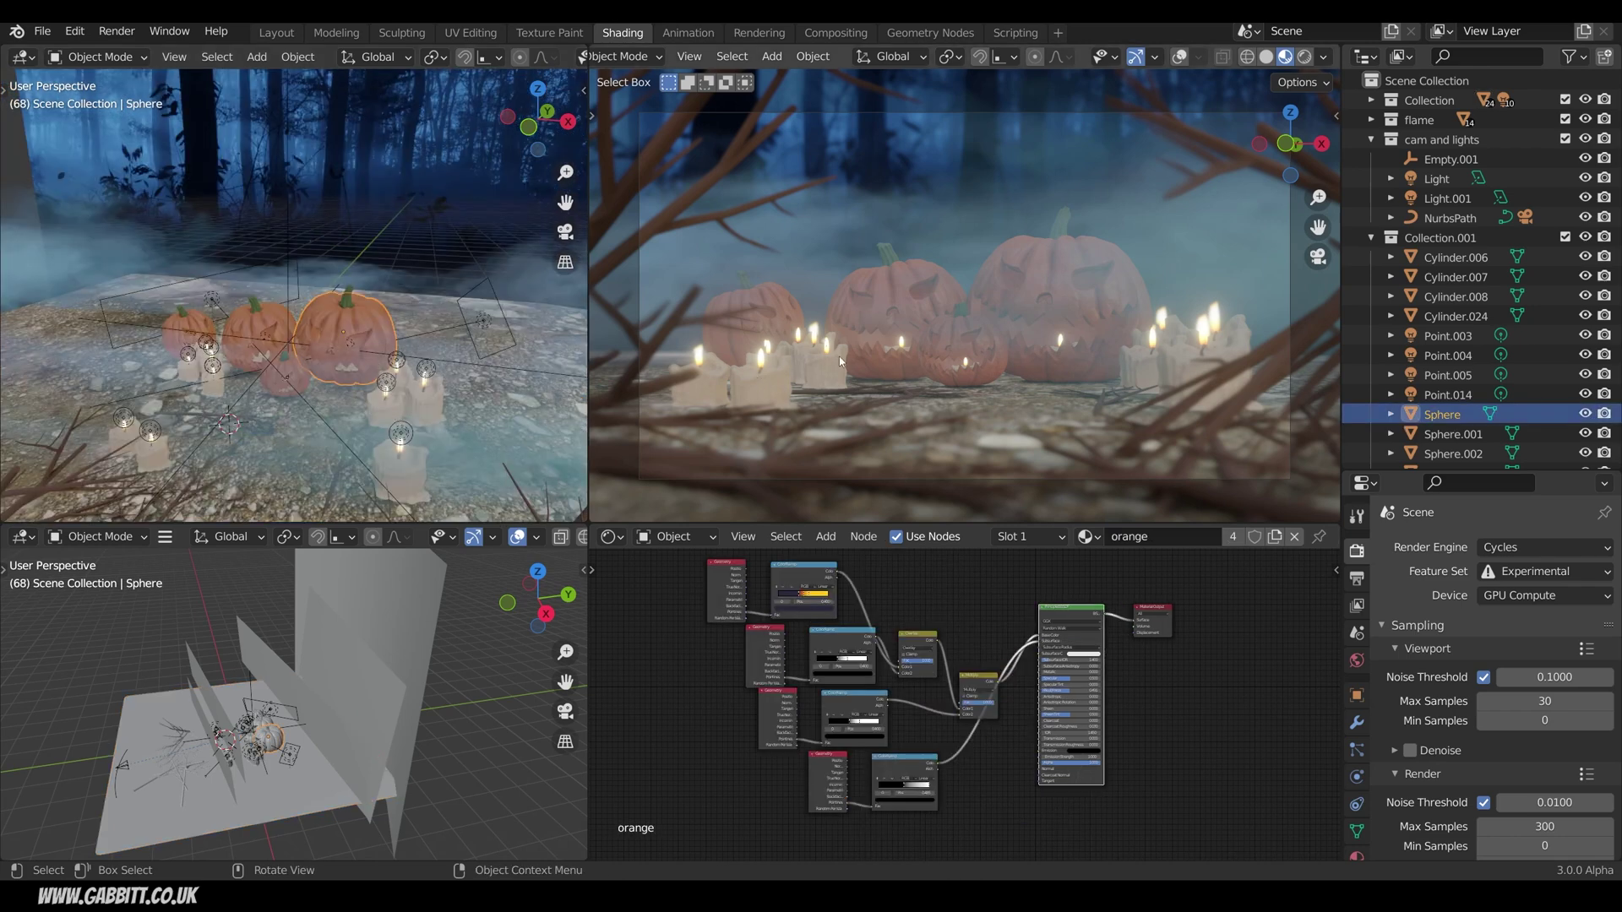
Select one of the twig branches and isolate it in local view.
middle_click_drag(397, 253, 385, 333)
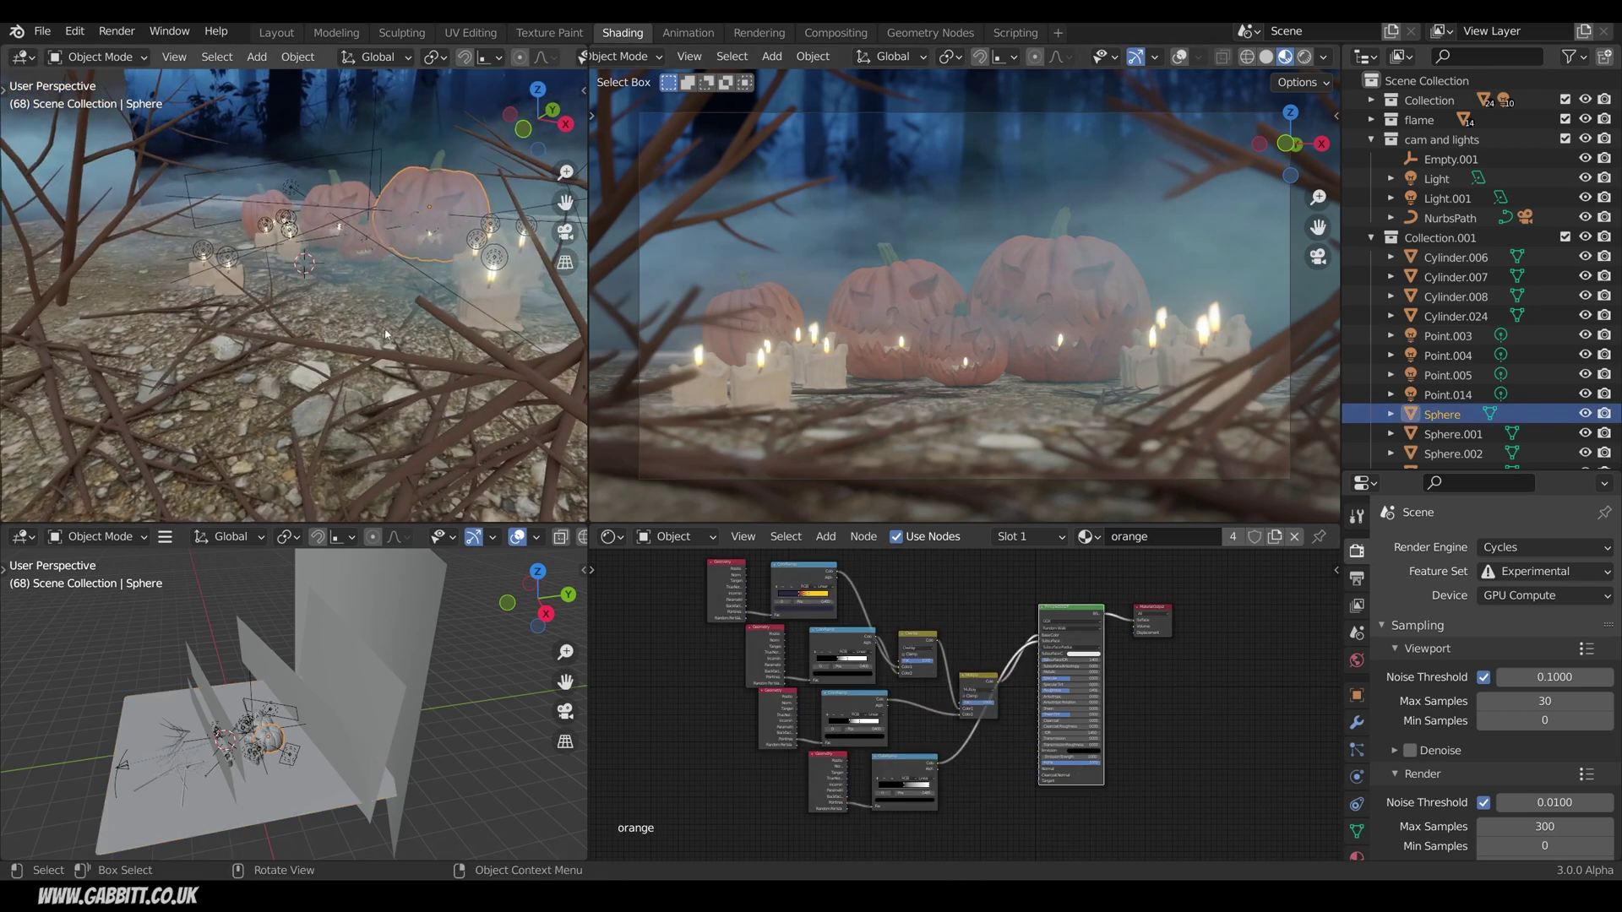
scroll(222, 303, "down", 3)
left_click(181, 300)
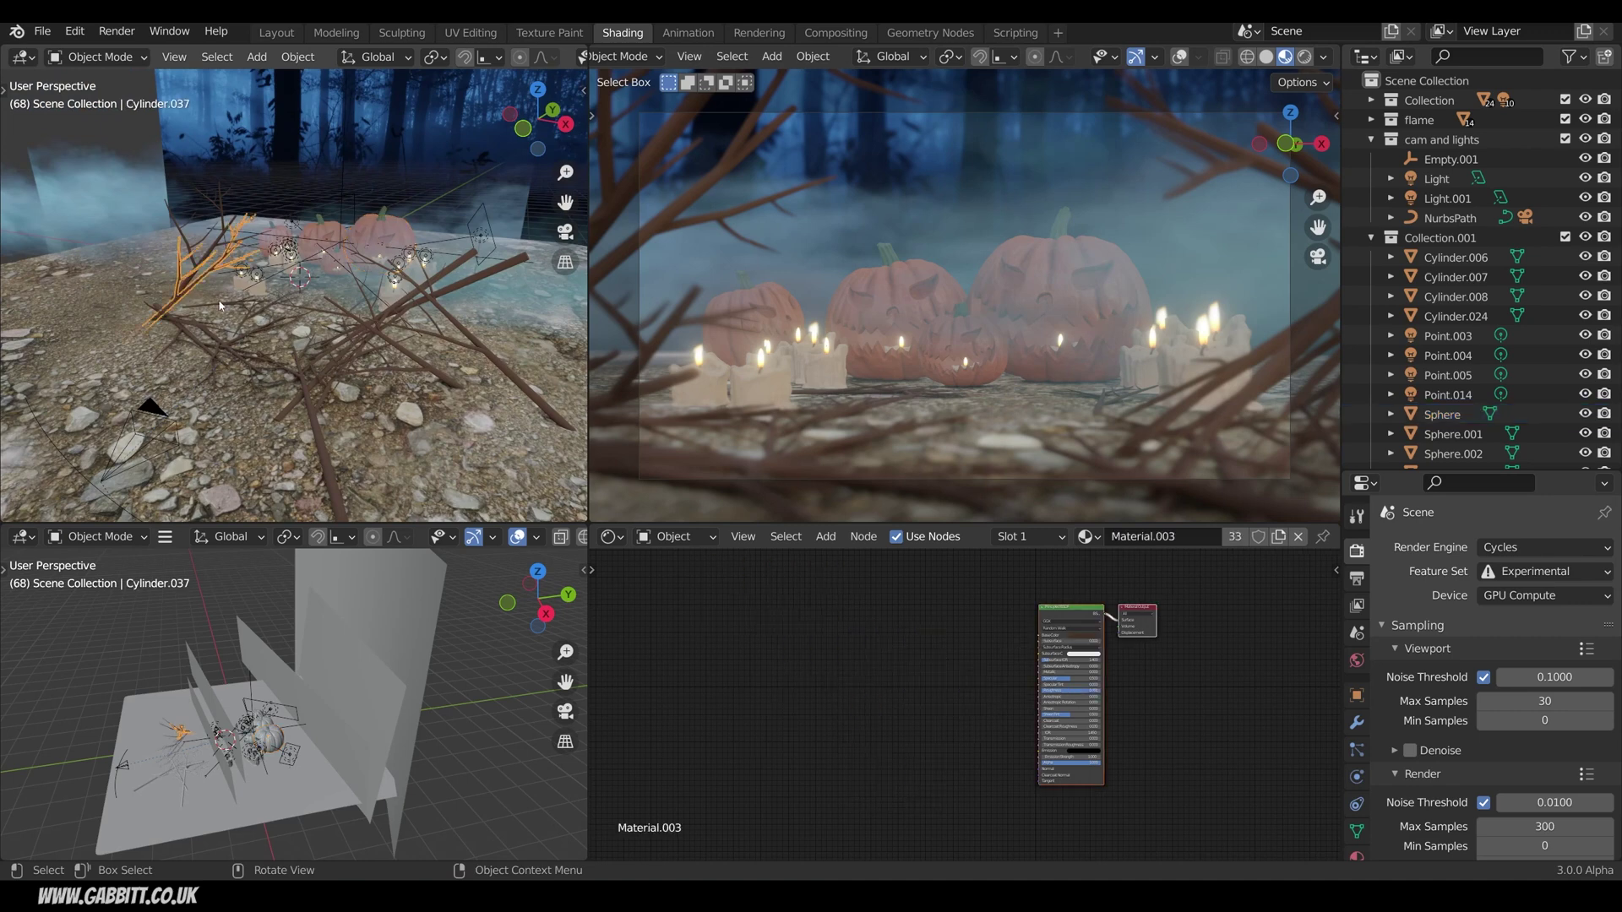
key("KP_Divide")
middle_click_drag(218, 299, 333, 337)
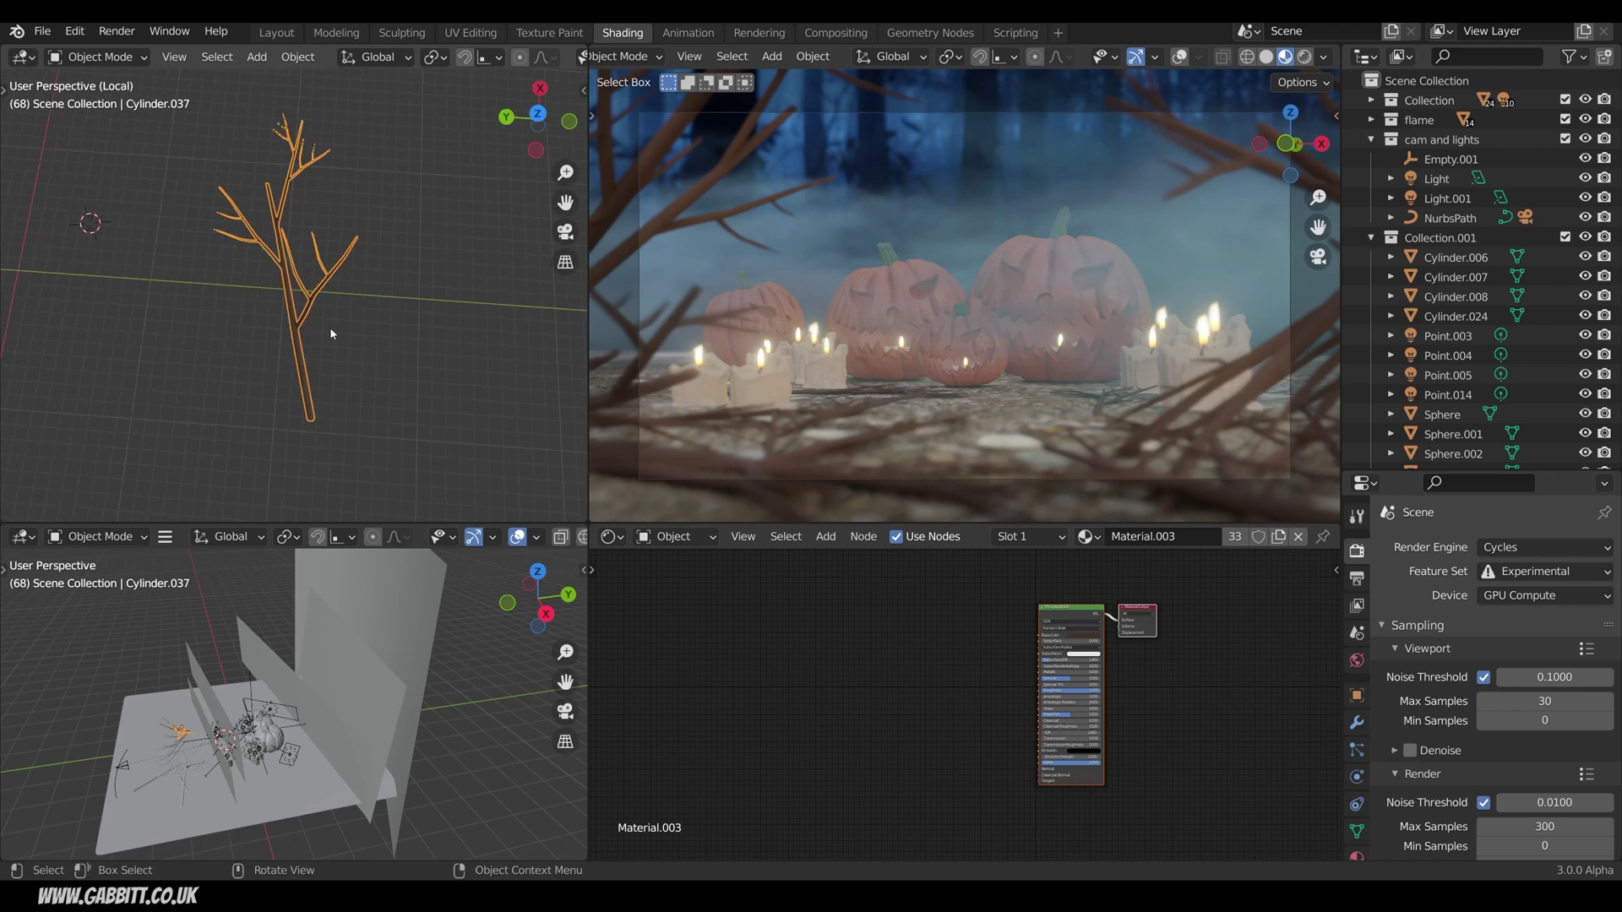
Put the branch Cylinder.037 into Edit Mode and choose a shading mode from the Z menu.
key("Tab")
scroll(330, 327, "up", 4)
key("z")
left_click(121, 258)
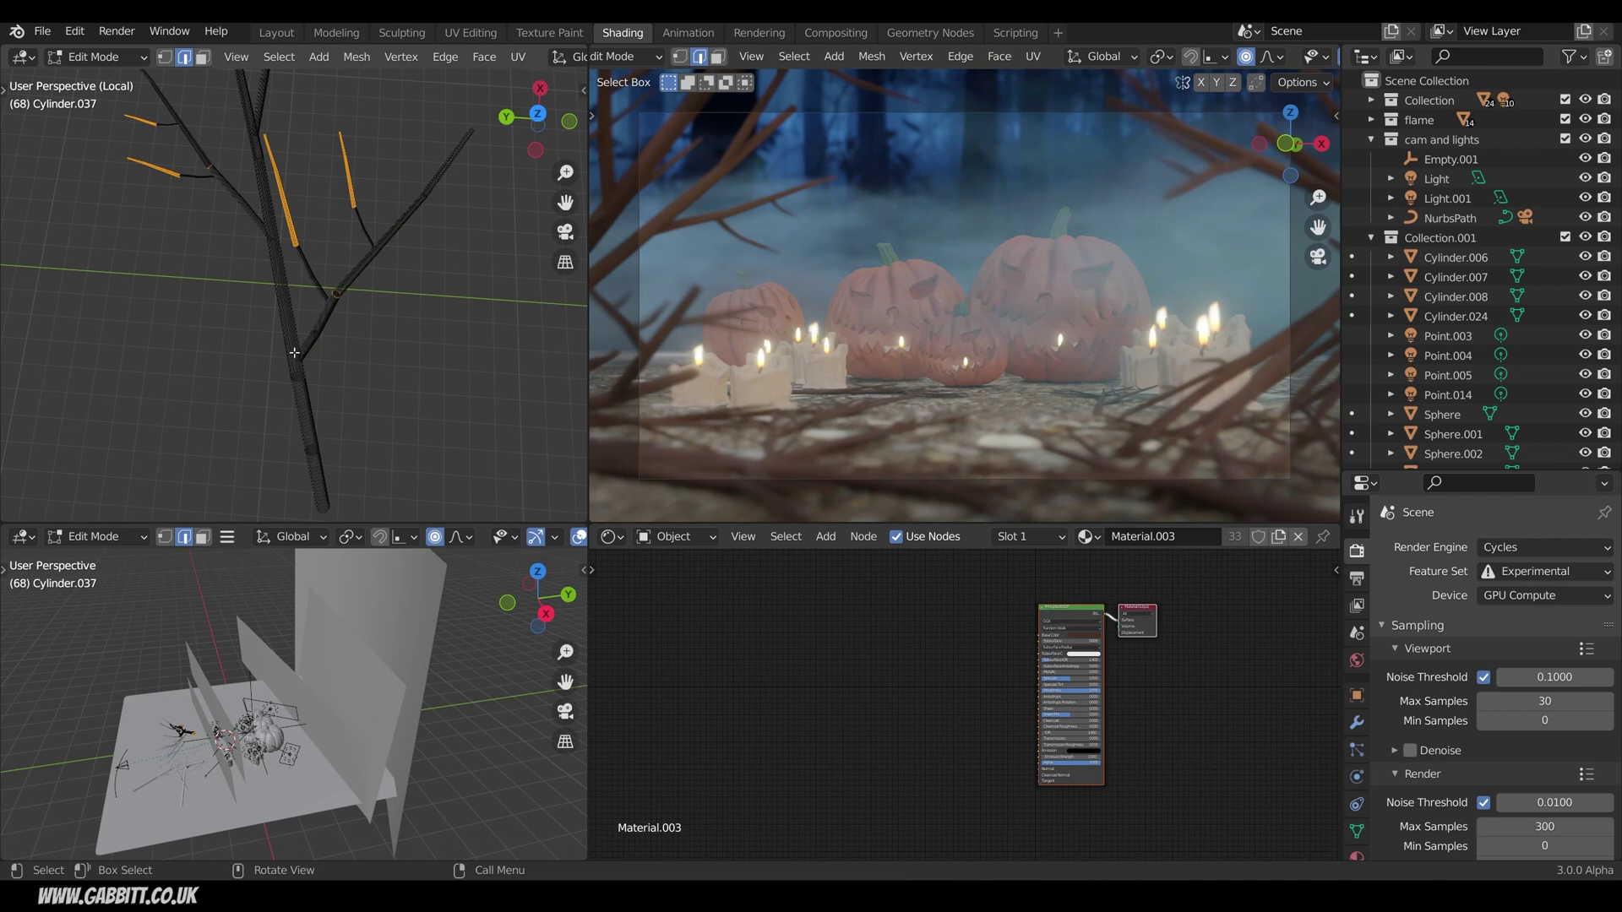
Inspect the twig in a maximized viewport, then restore the layout and frame the branches.
key("ctrl+space")
middle_click_drag(594, 276, 903, 588)
key("alt+a")
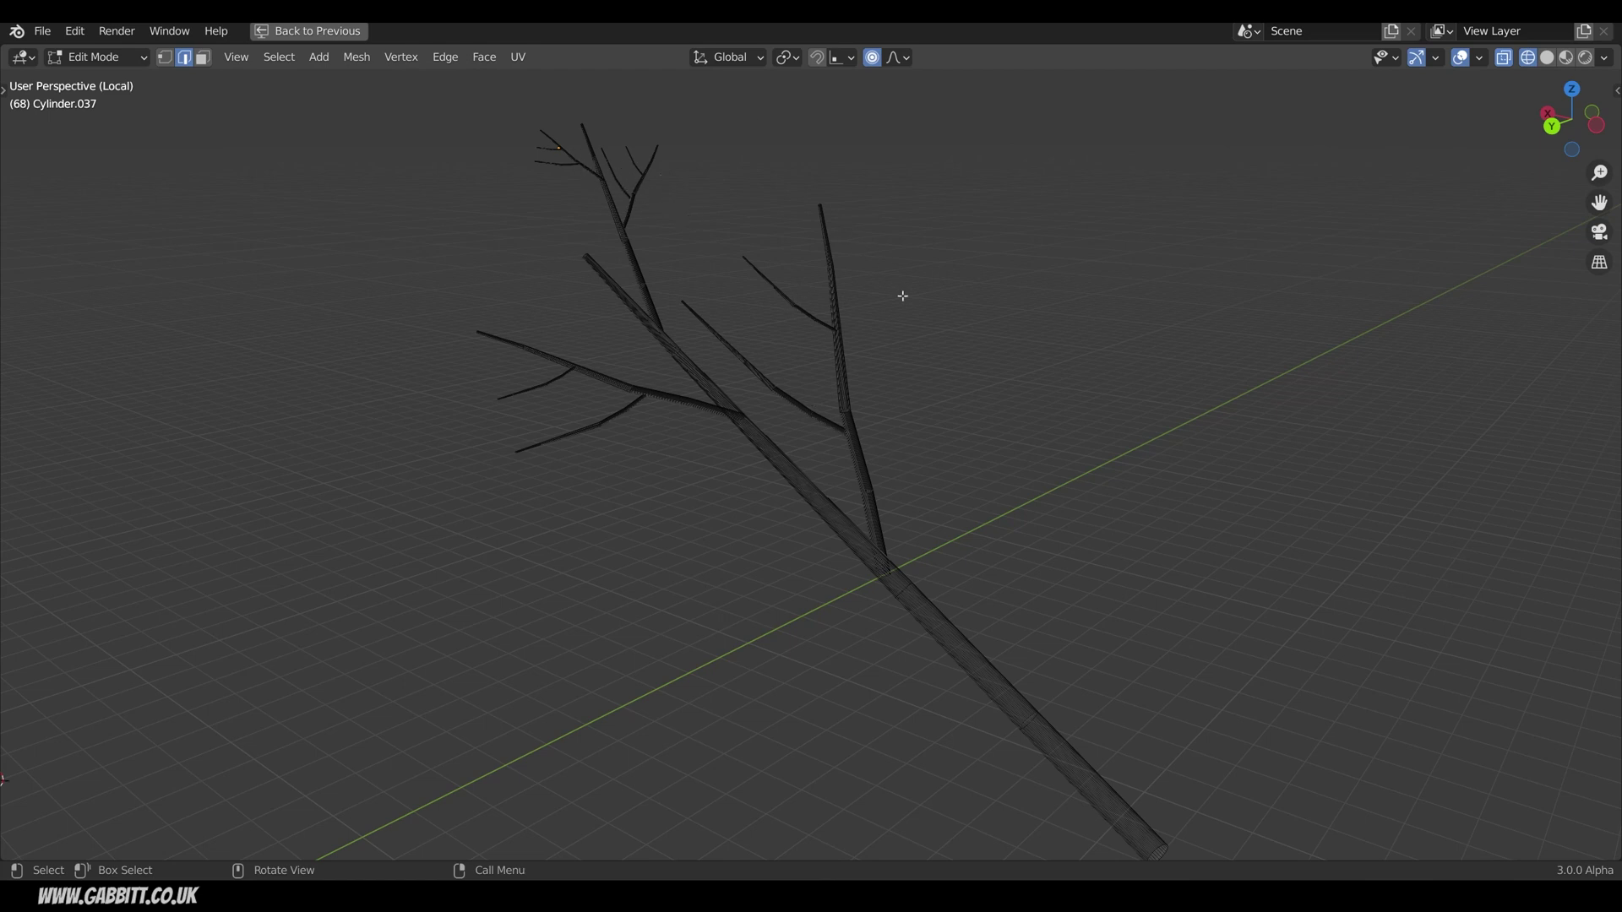
key("ctrl+alt+space")
mouse_move(211, 372)
middle_mouse_down()
mouse_move(243, 397)
mouse_move(262, 351)
middle_mouse_up()
key("KP_Decimal")
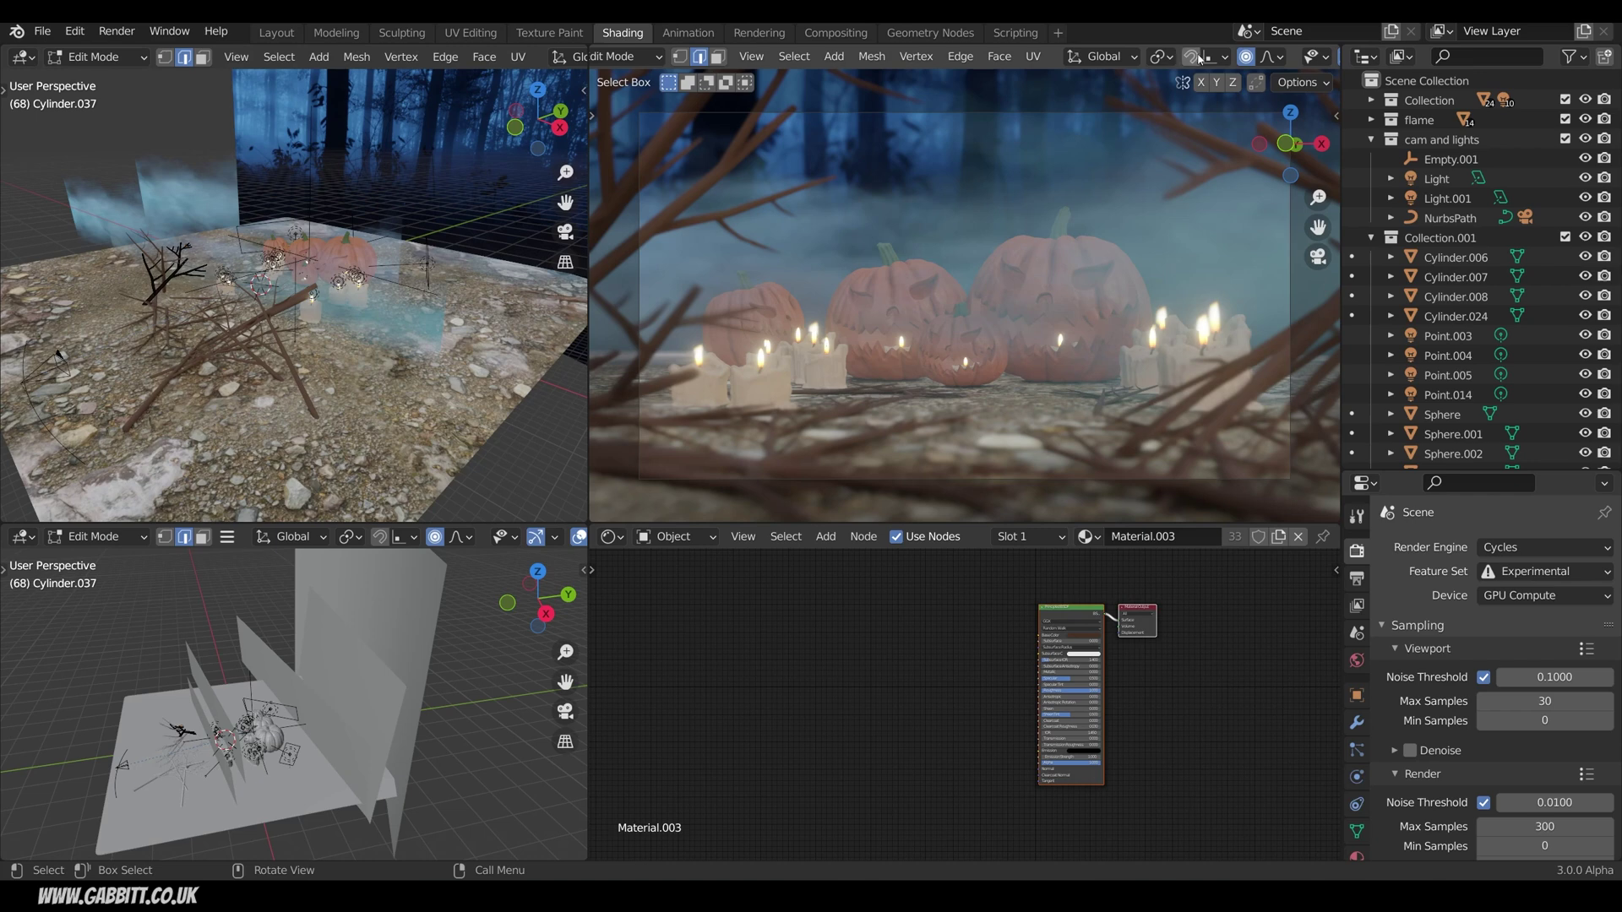
Switch the camera viewport to Rendered shading to see the Cycles render.
key("z")
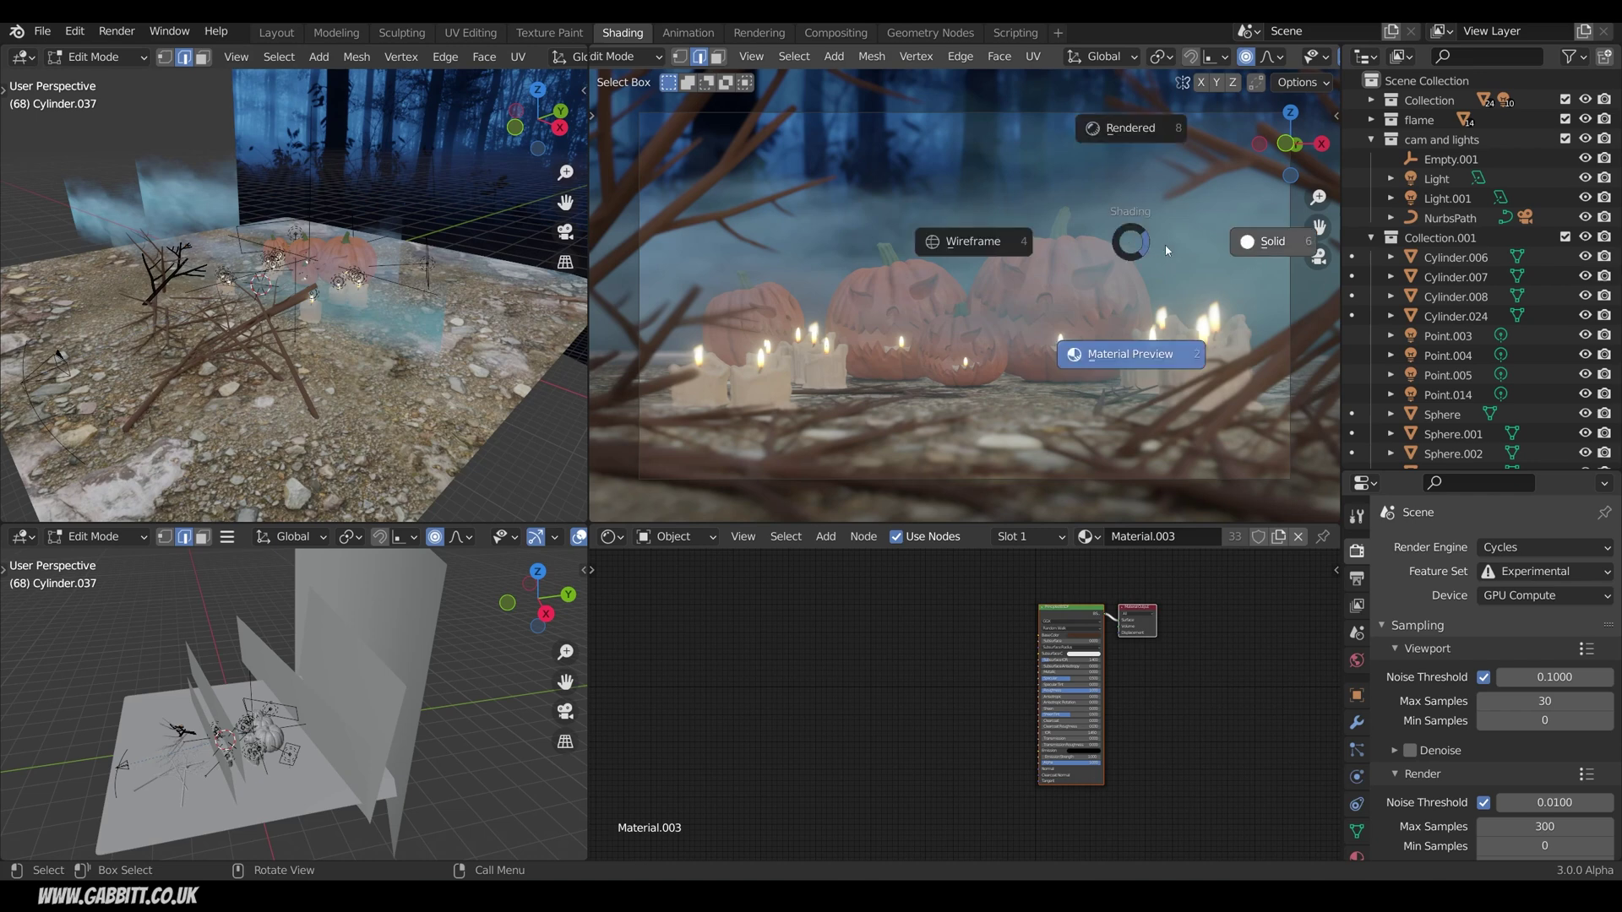
left_click(1127, 133)
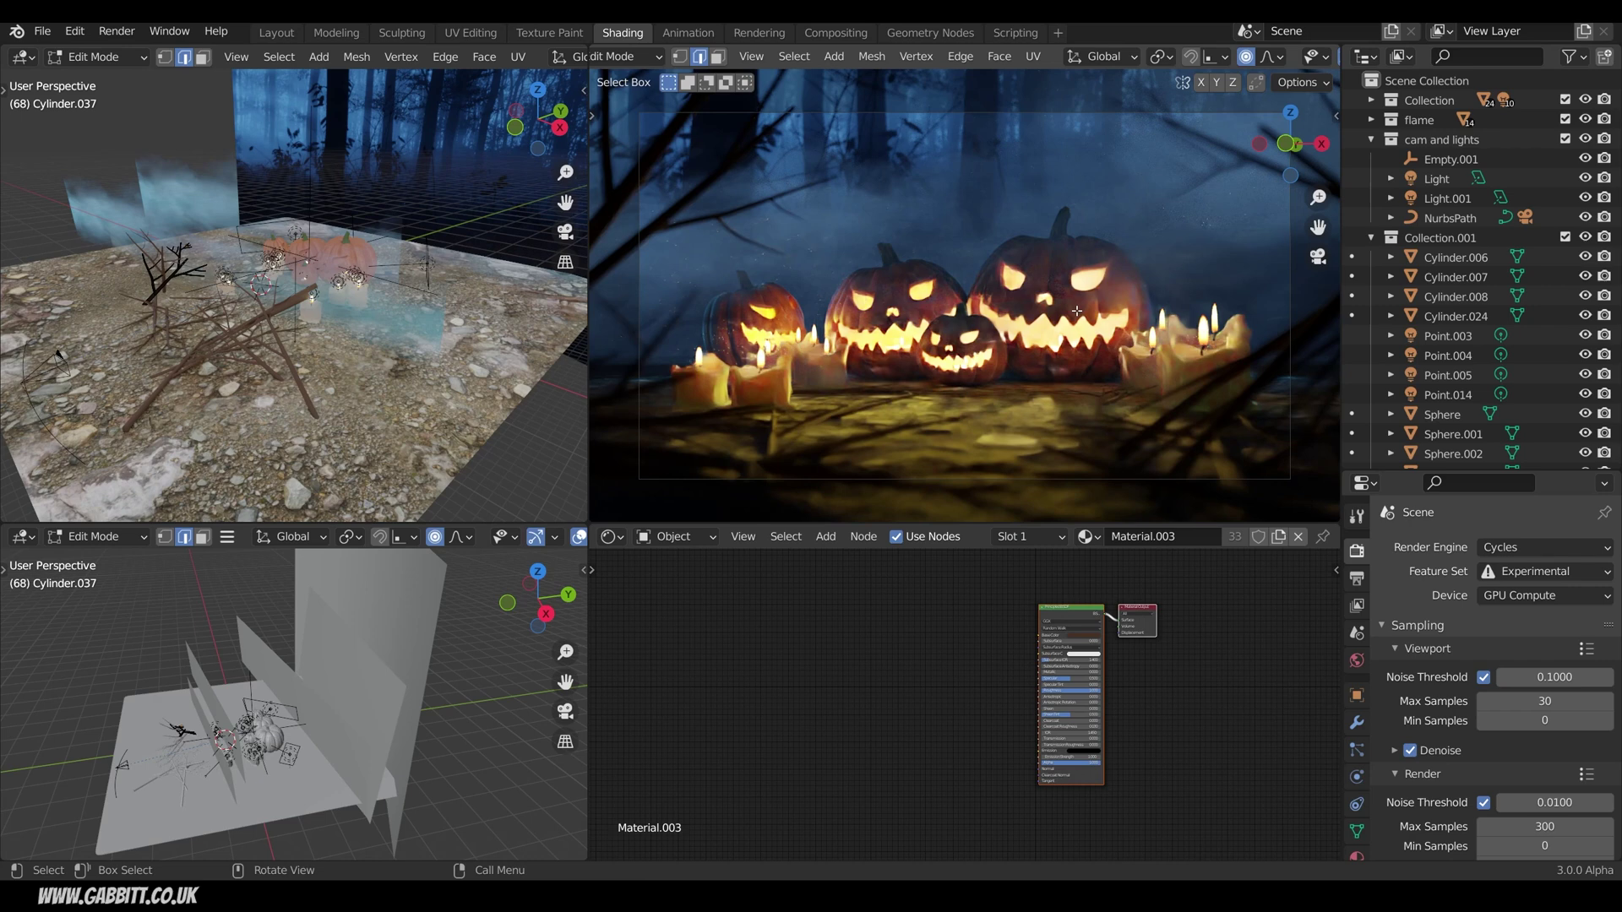
Fly the view toward the pumpkins and candles, then widen the left-hand viewports.
key("shift+grave")
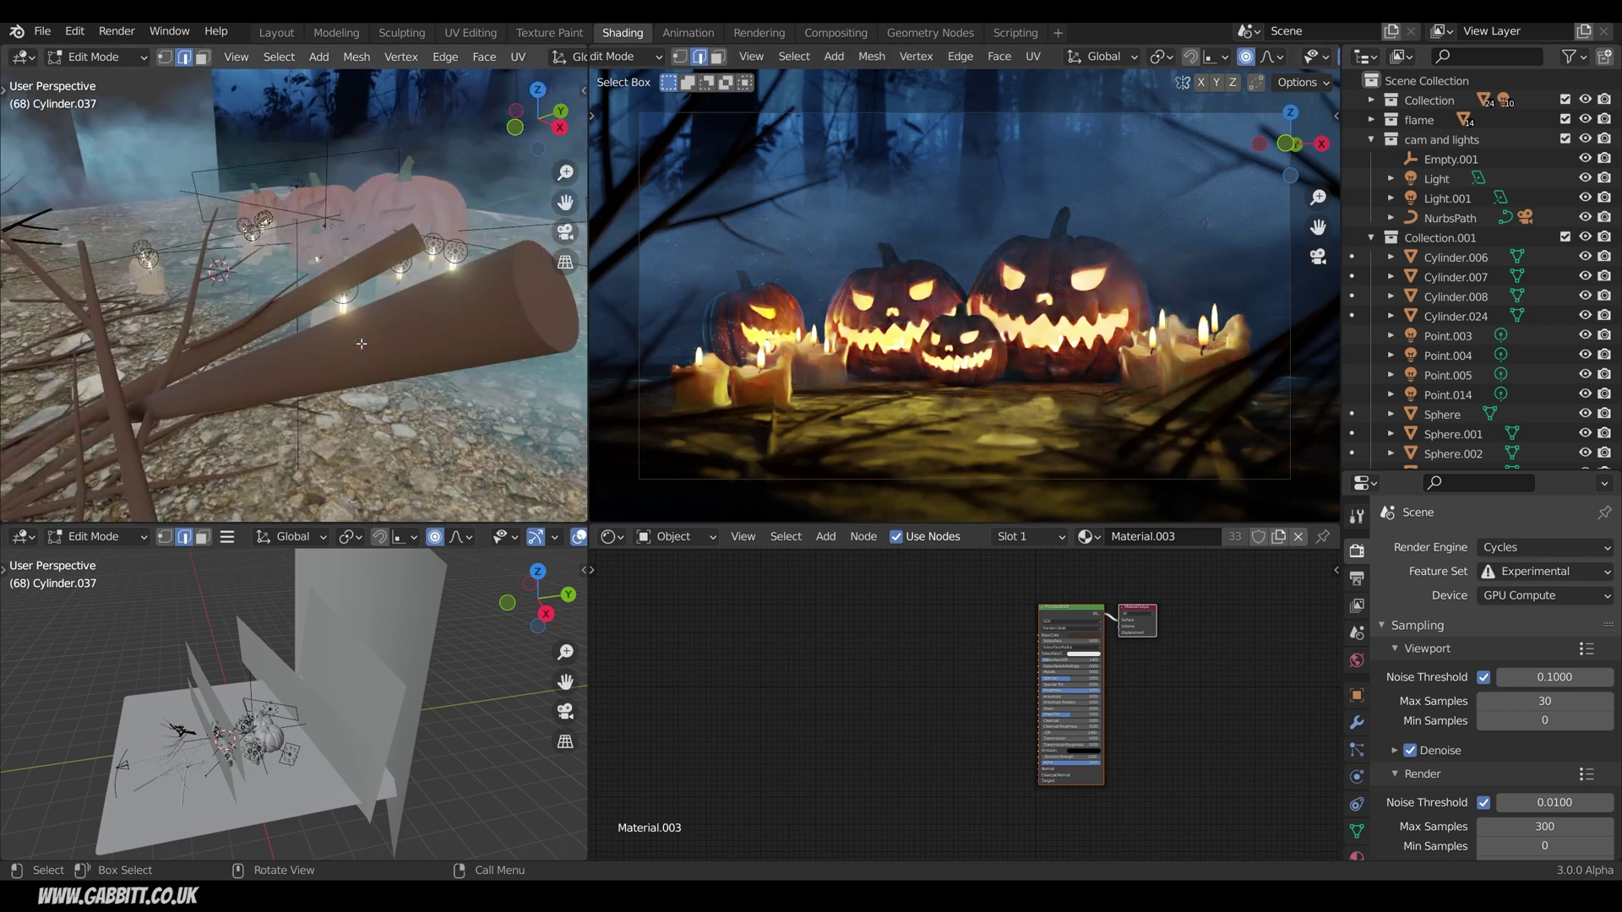
left_click(533, 332)
left_click_drag(589, 332, 711, 332)
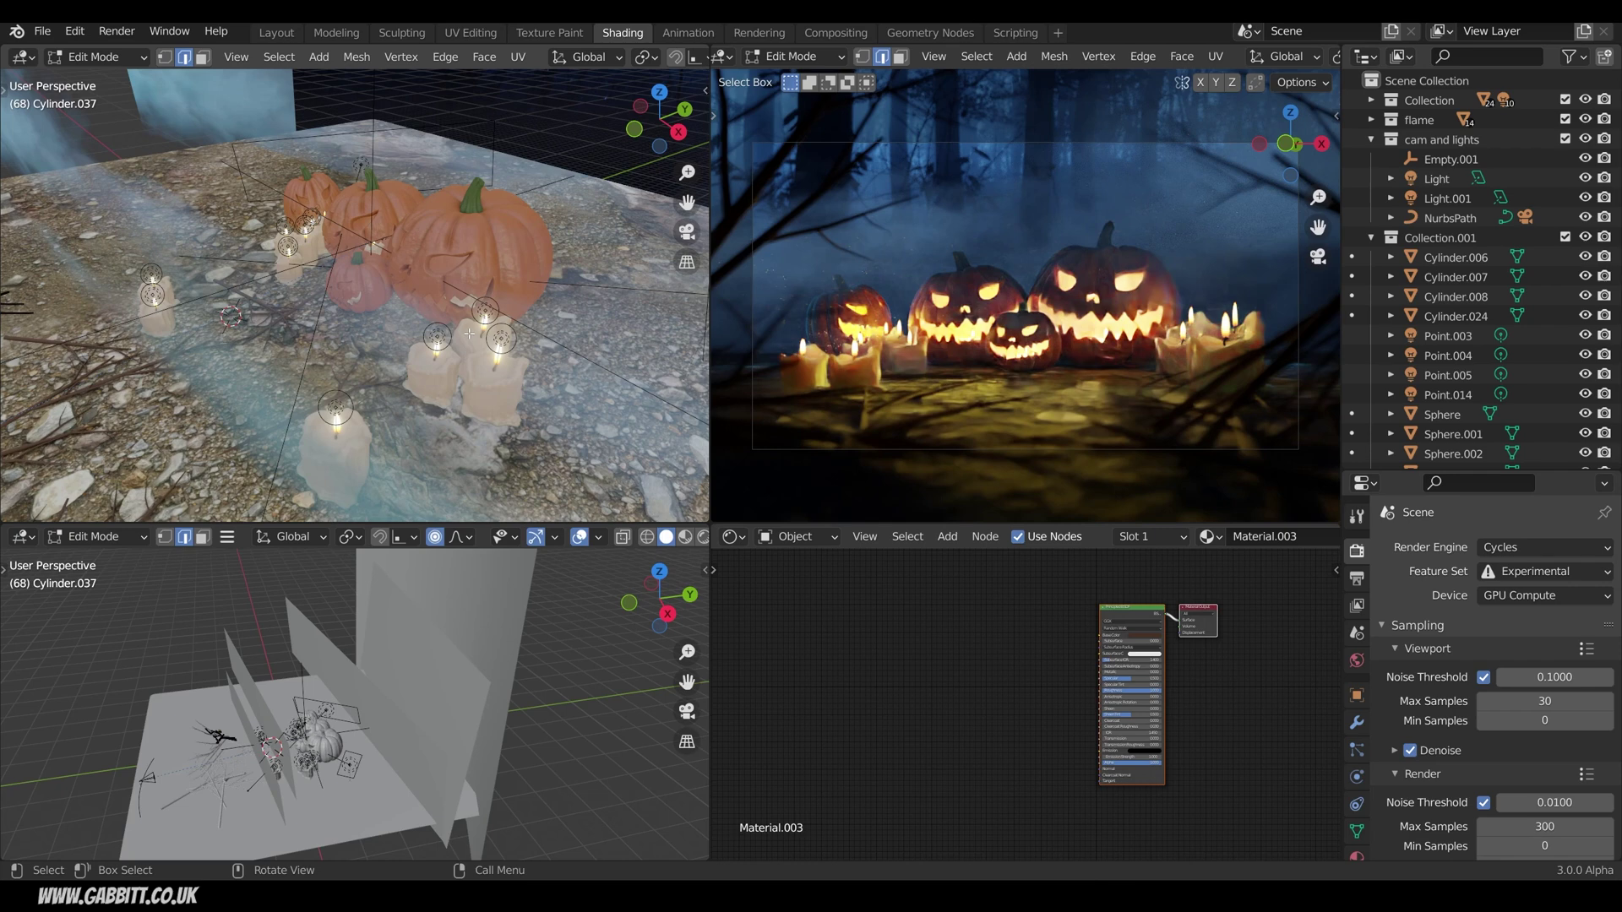
Switch the render engine to Eevee for a preview, then back to Cycles.
left_click(1544, 548)
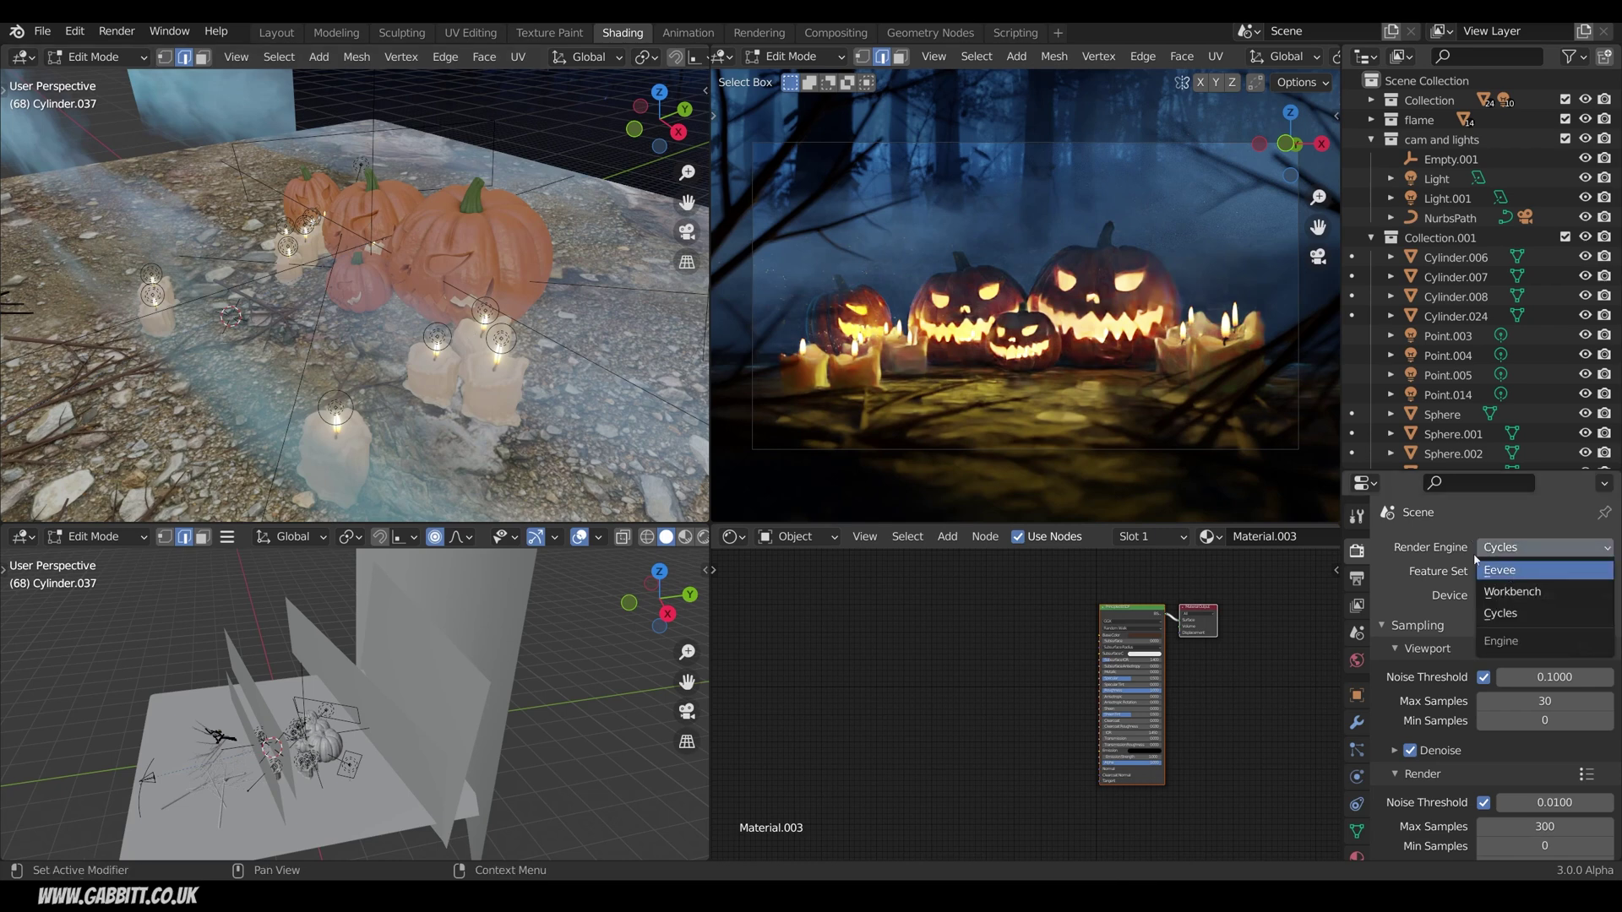
left_click(1480, 570)
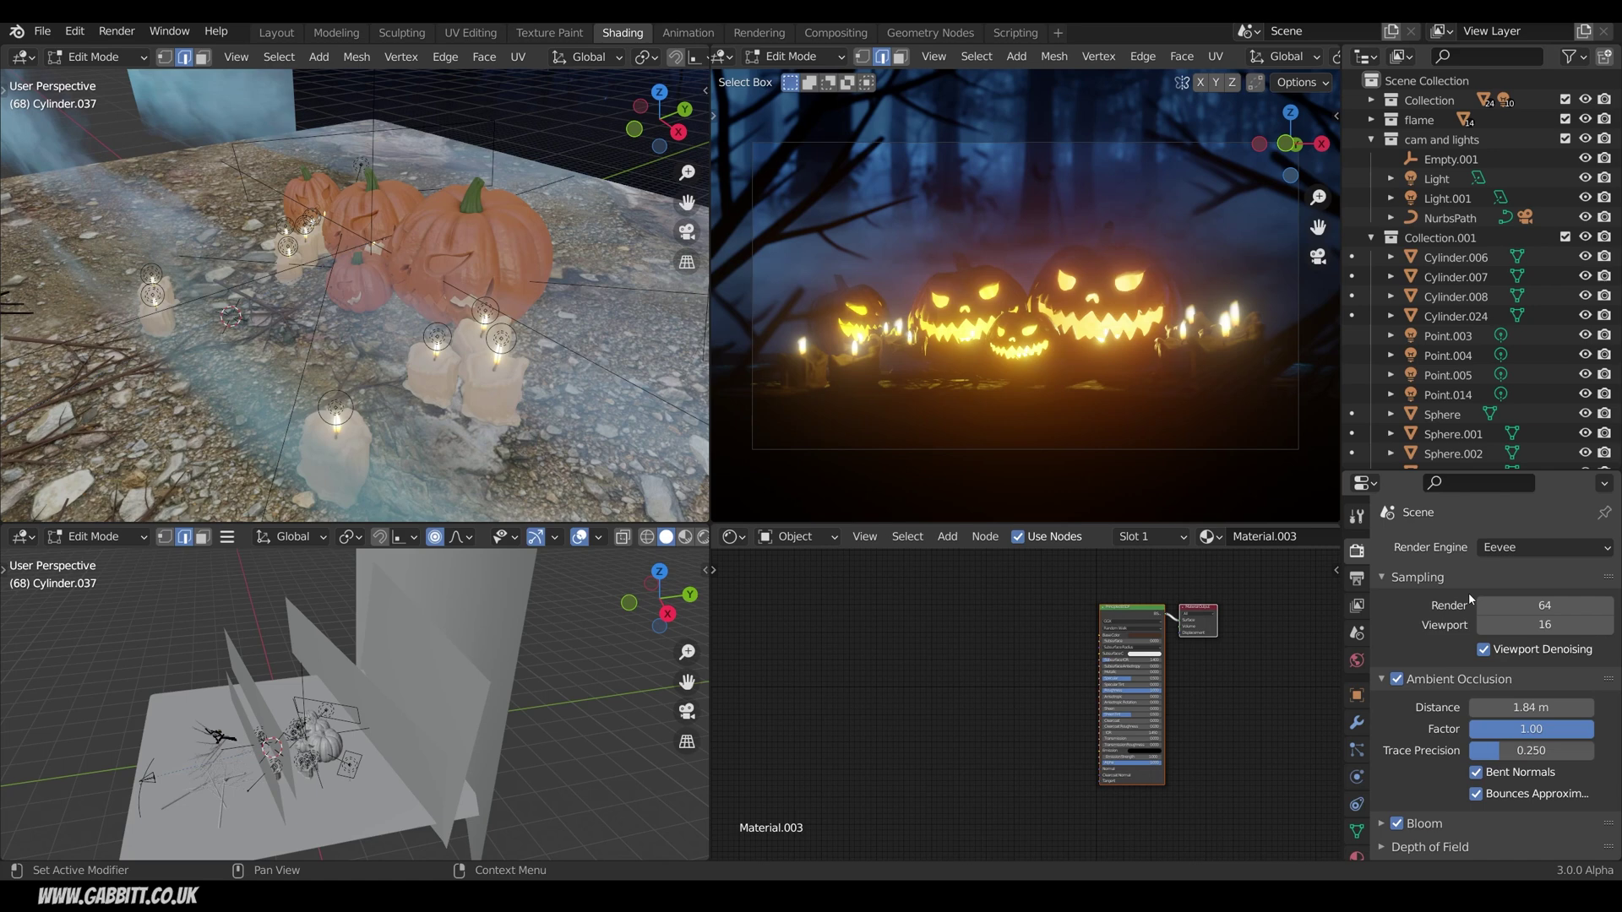
left_click(1503, 551)
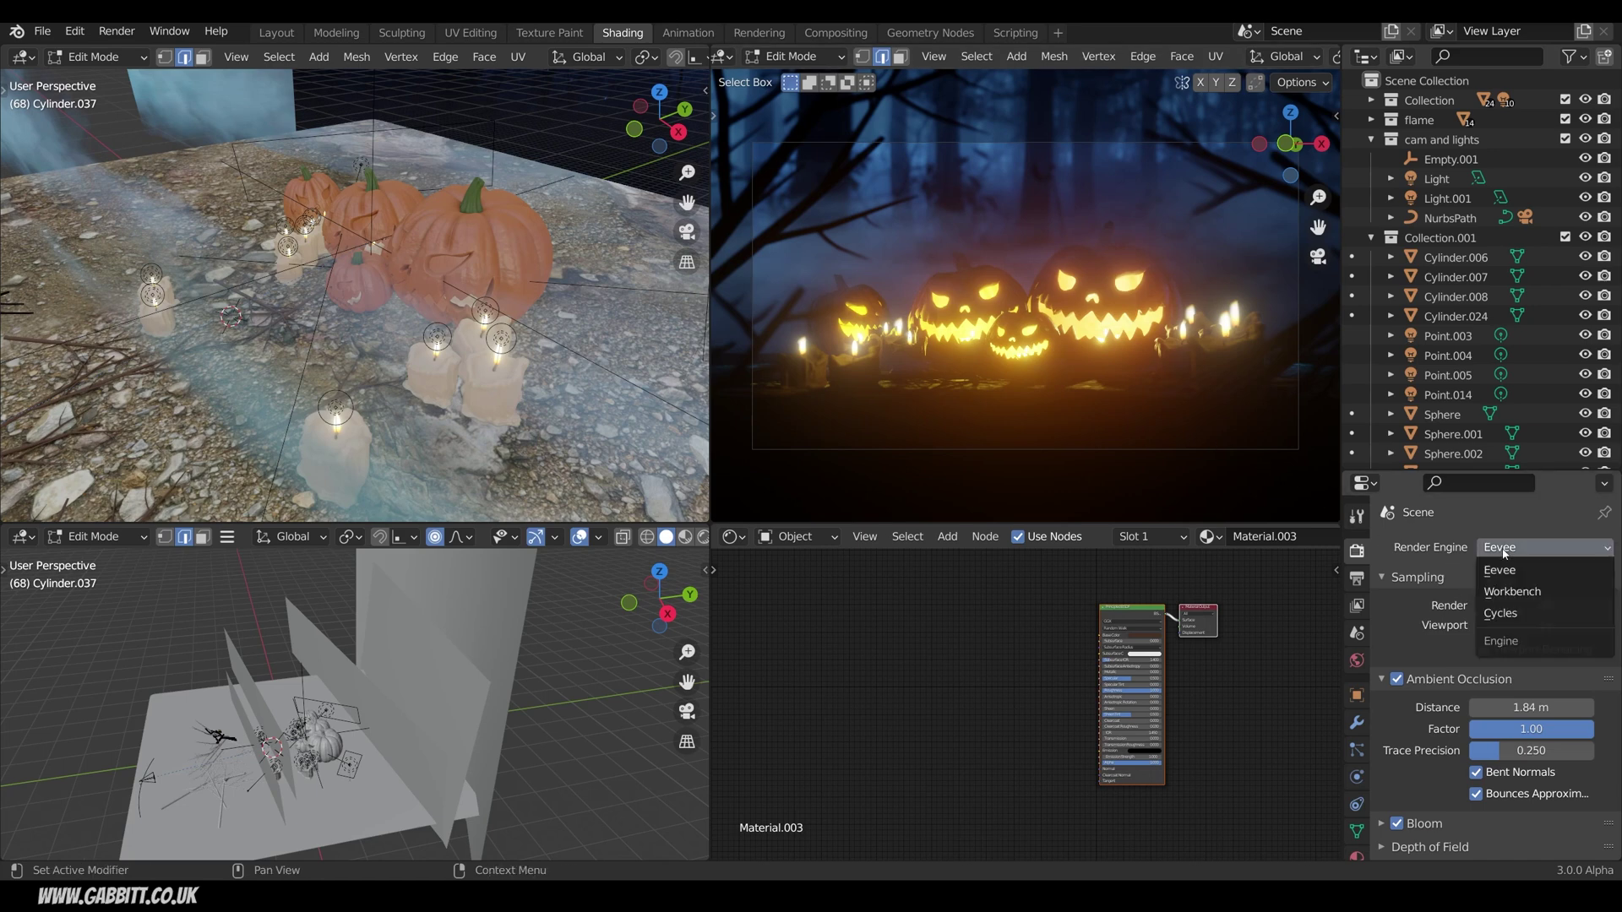
left_click(1503, 614)
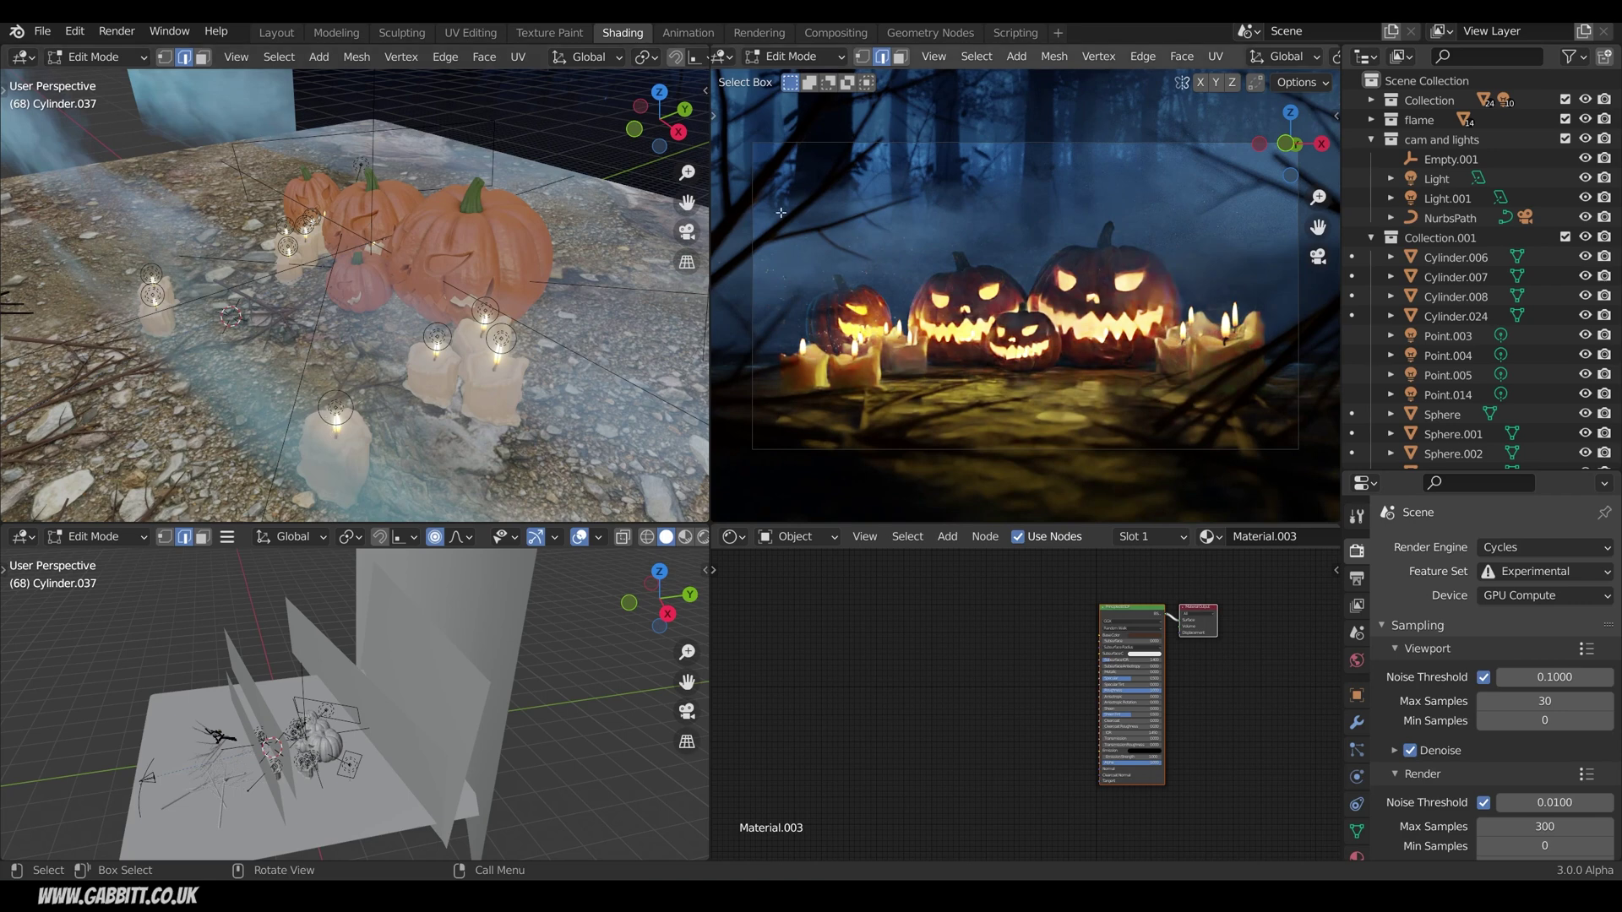
scroll(517, 252, "down", 5)
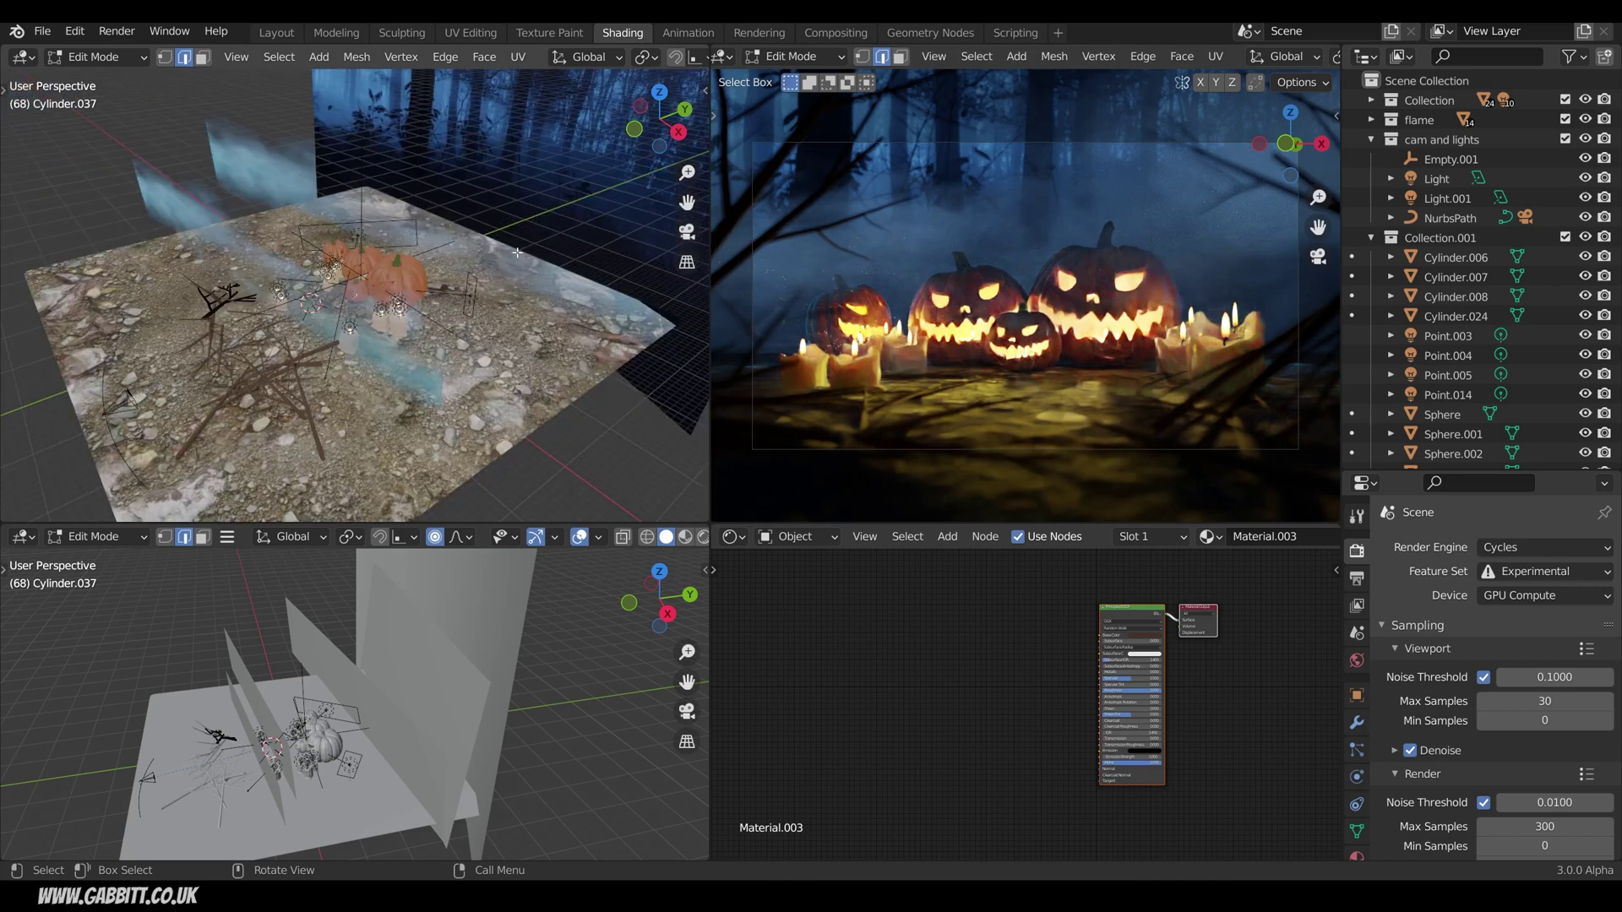
Set the background forest plane's Emission Strength to 0.
key("Tab")
left_click(478, 169)
scroll(1183, 790, "up", 4)
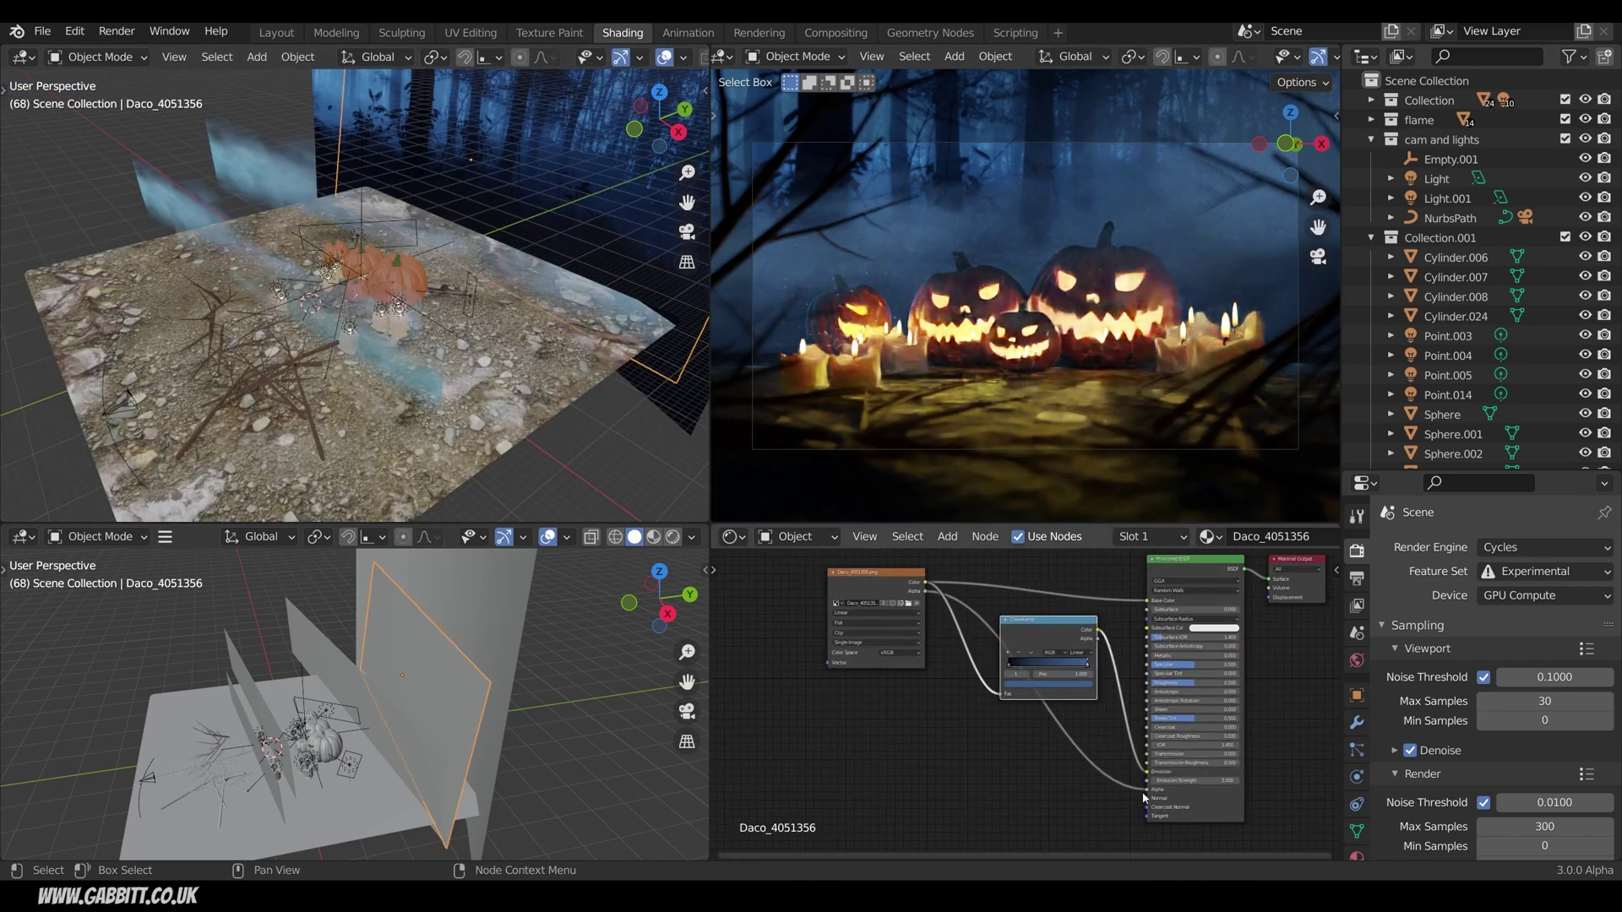
scroll(911, 600, "up", 2, "shift")
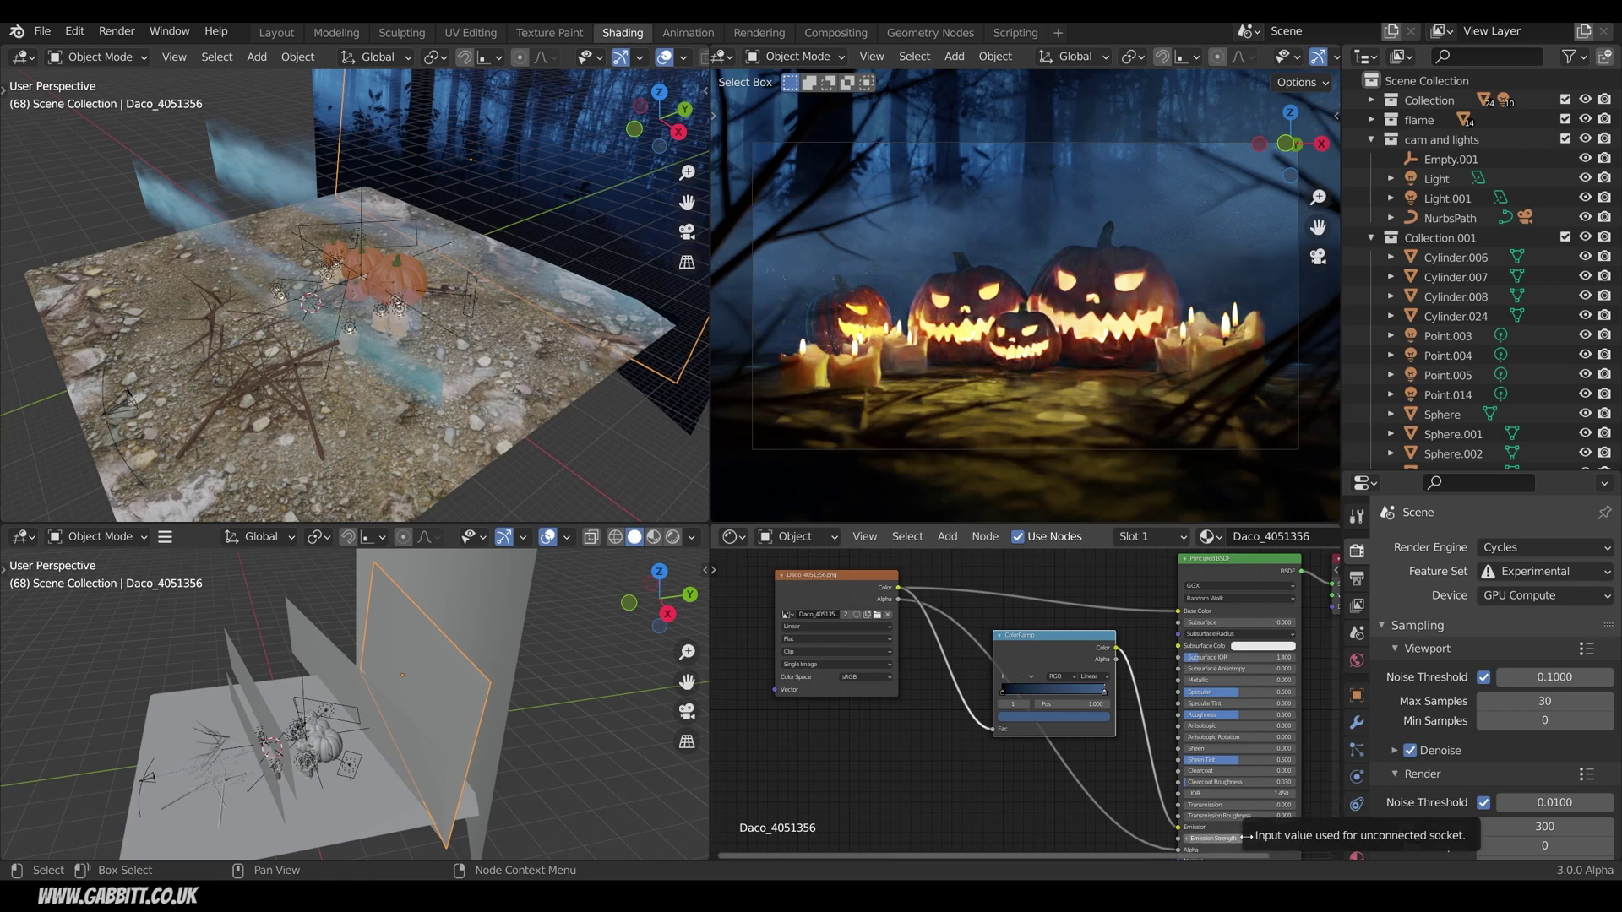
left_click(1258, 837)
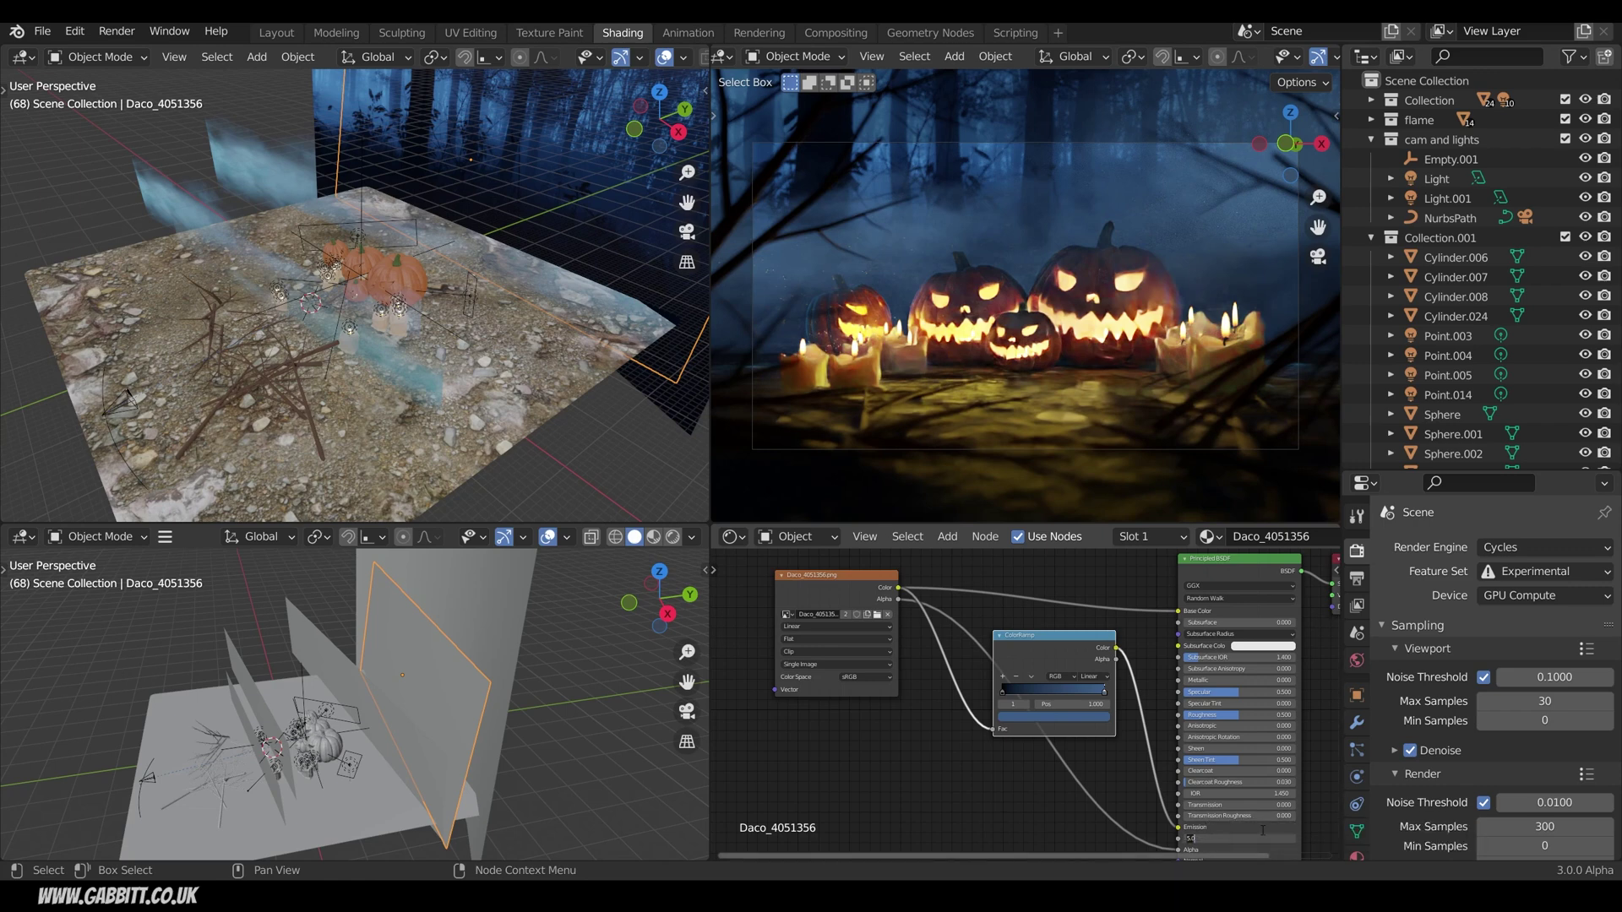
key("BackSpace")
type("0")
key("Return")
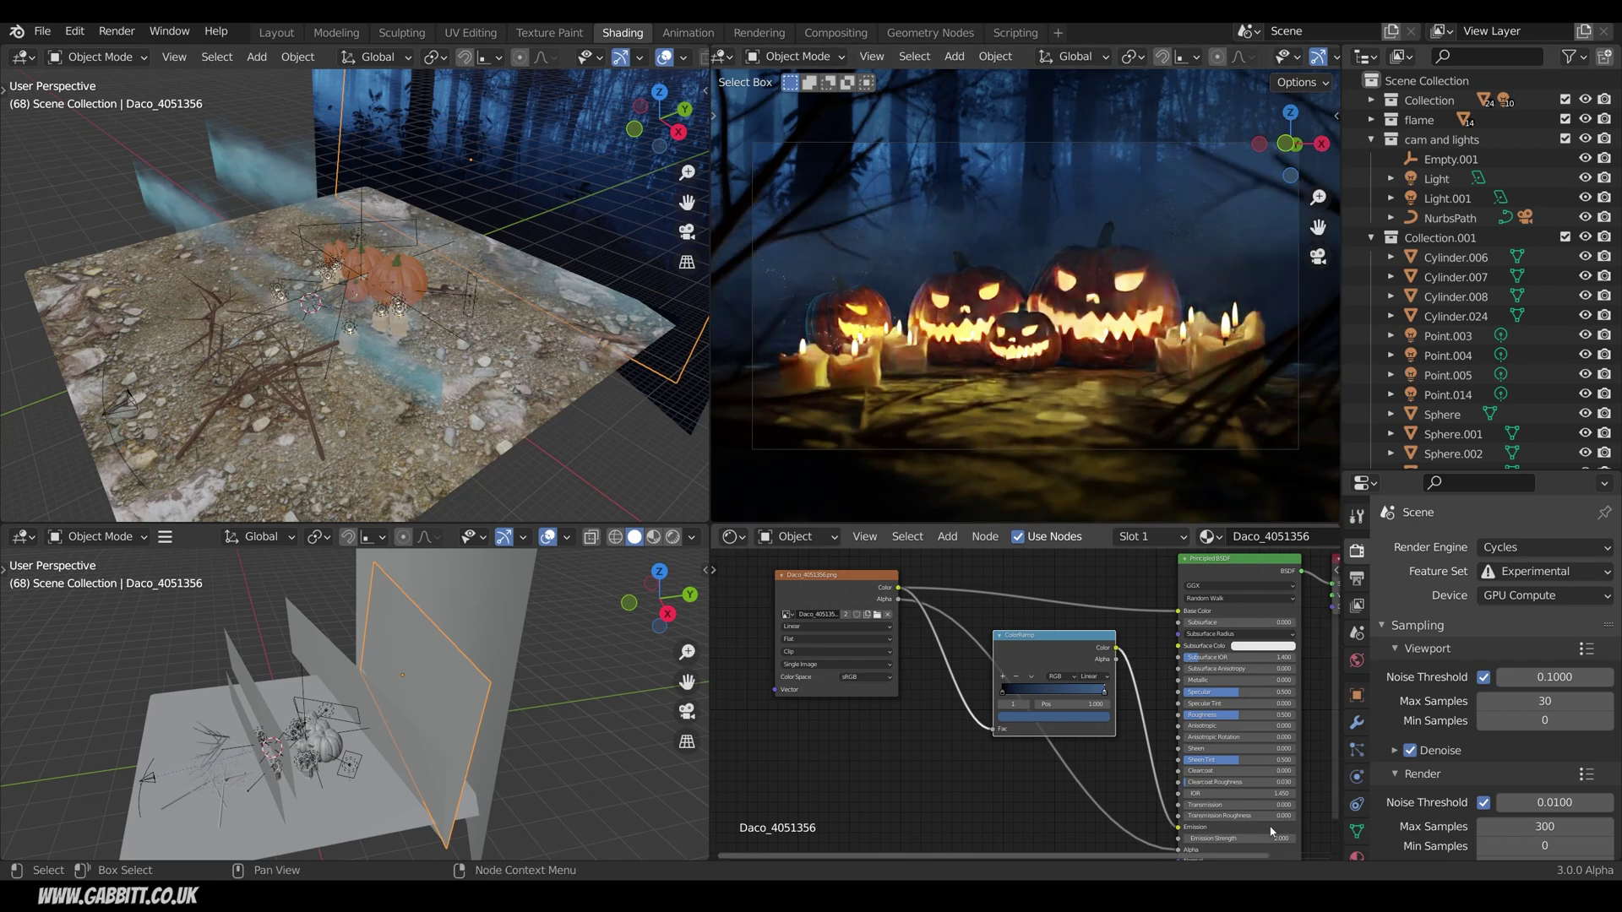
Set the fog plane's Emission Strength to 20, then lower it to 4.000.
left_click(155, 194)
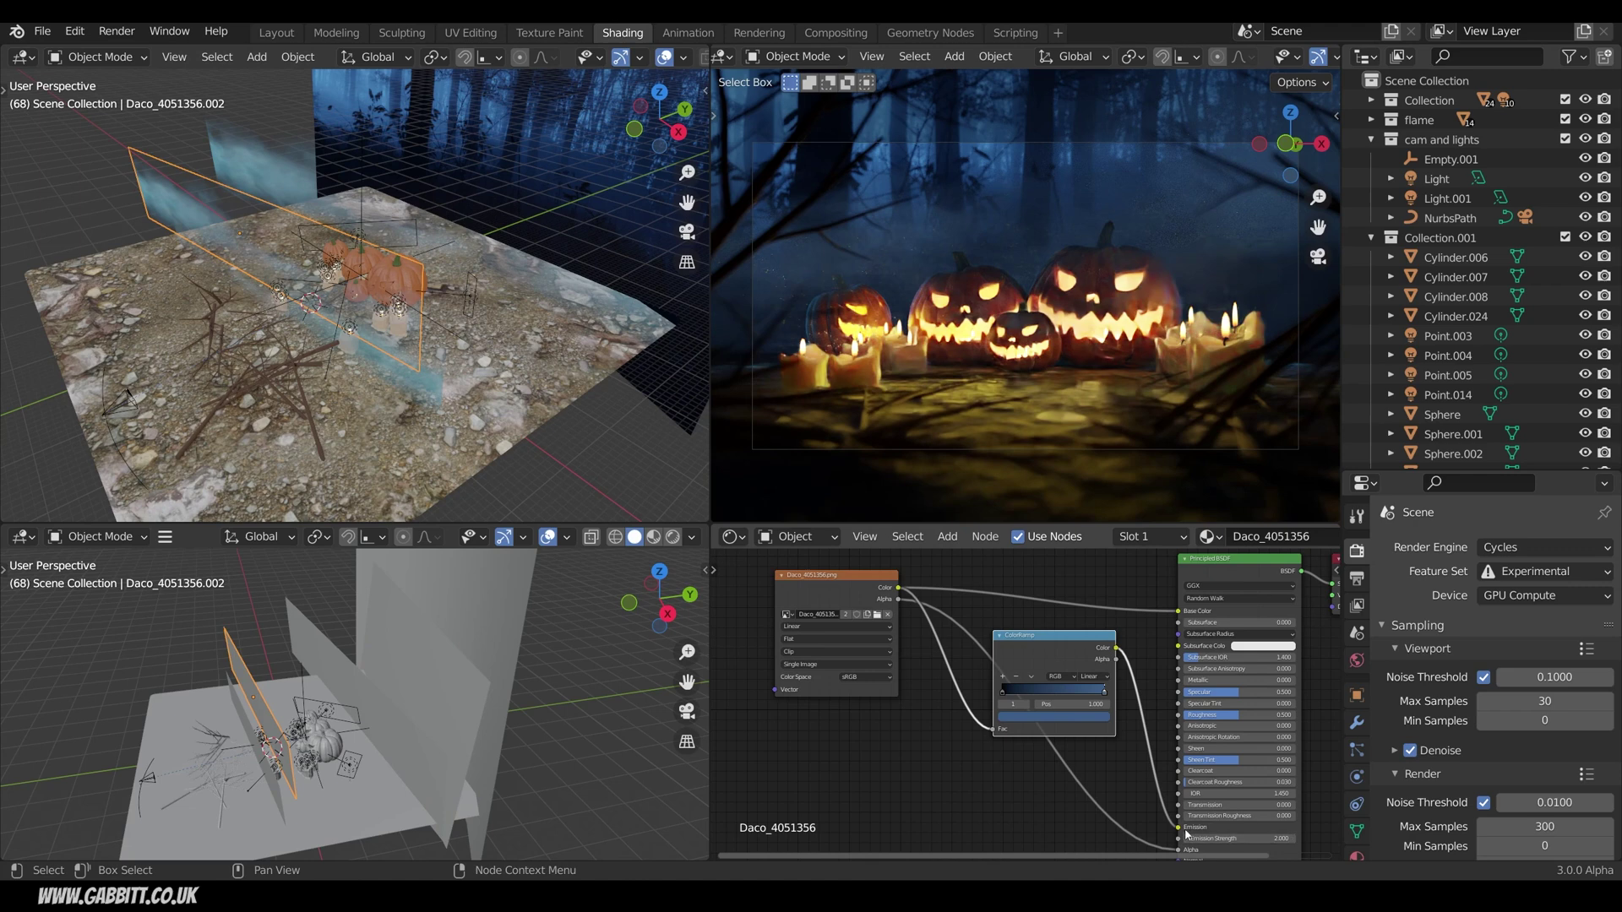
left_click(1249, 840)
type("20")
key("Return")
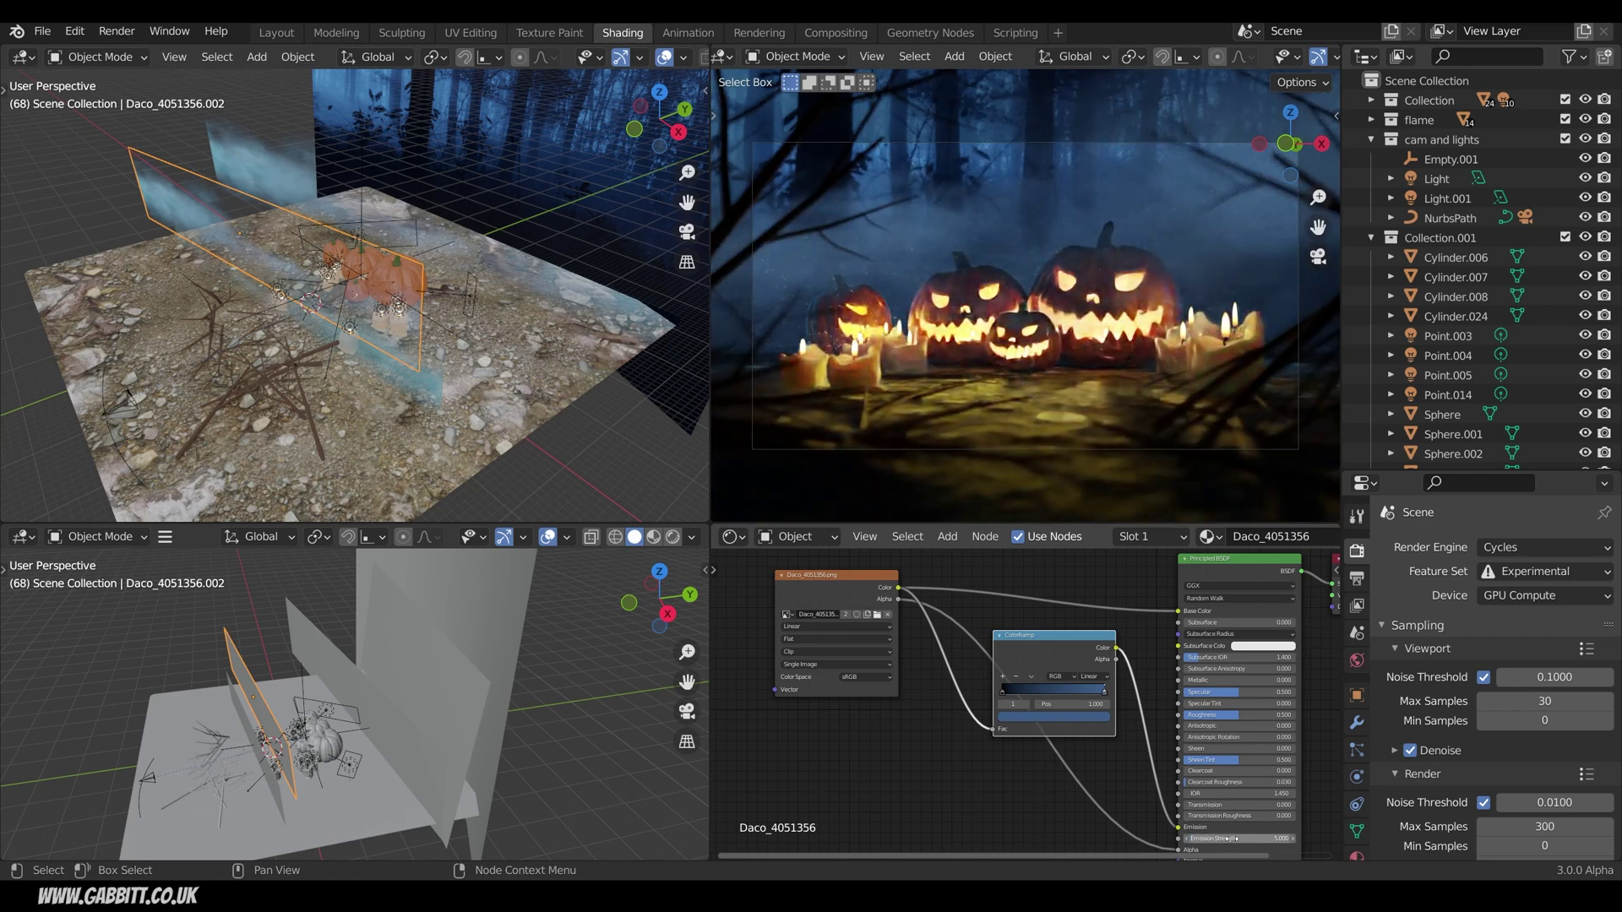
left_click_drag(1228, 838, 1013, 822)
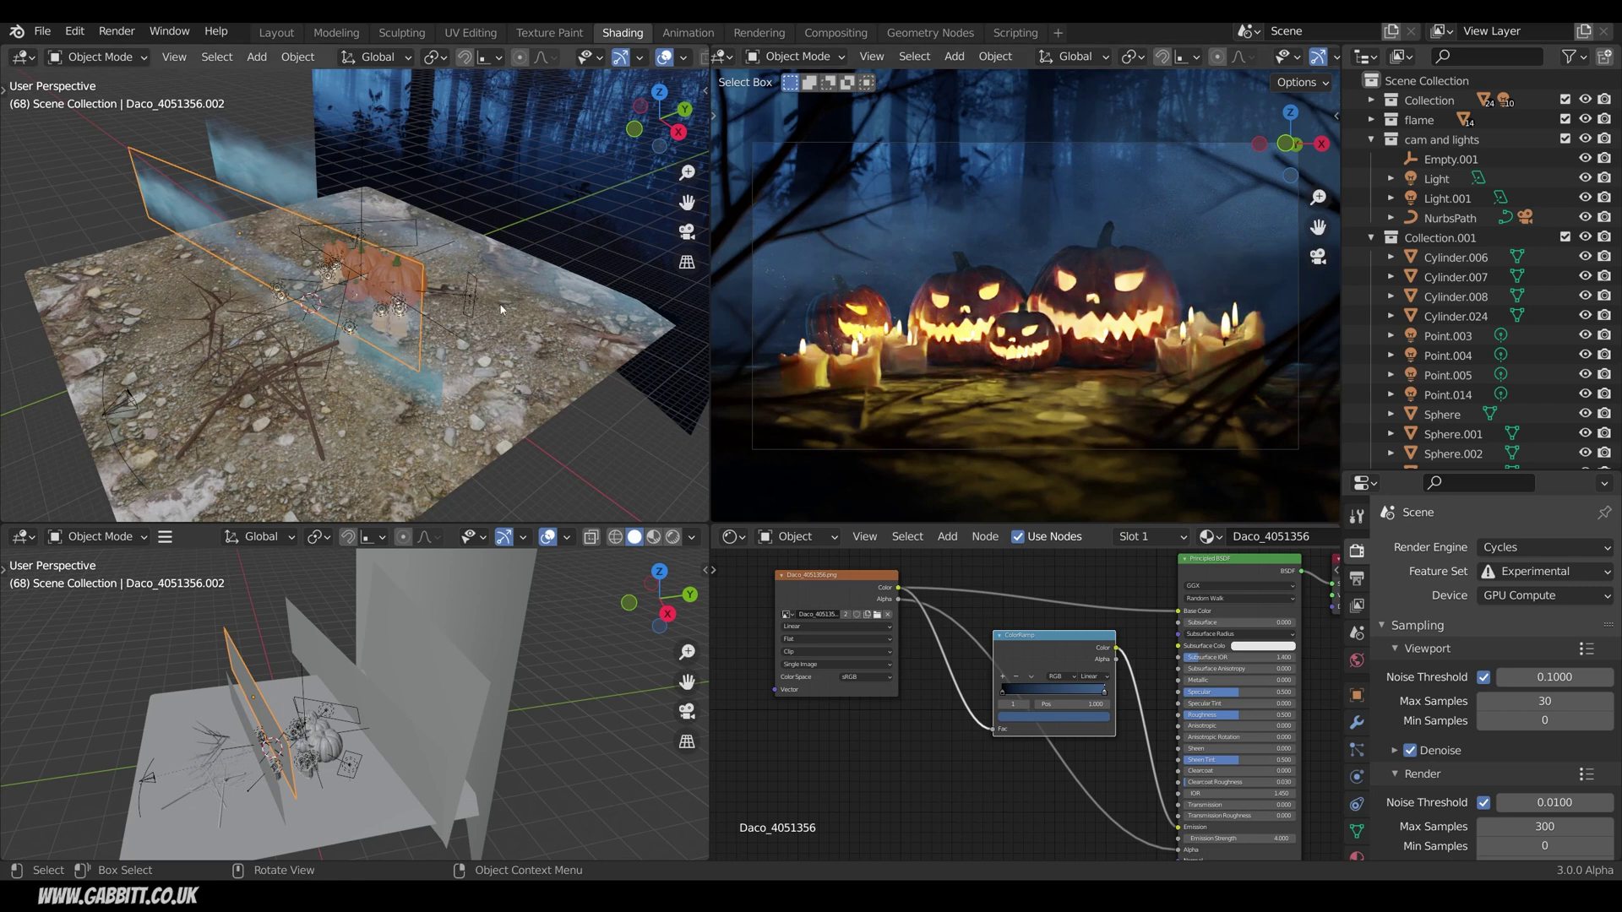
left_click(474, 299)
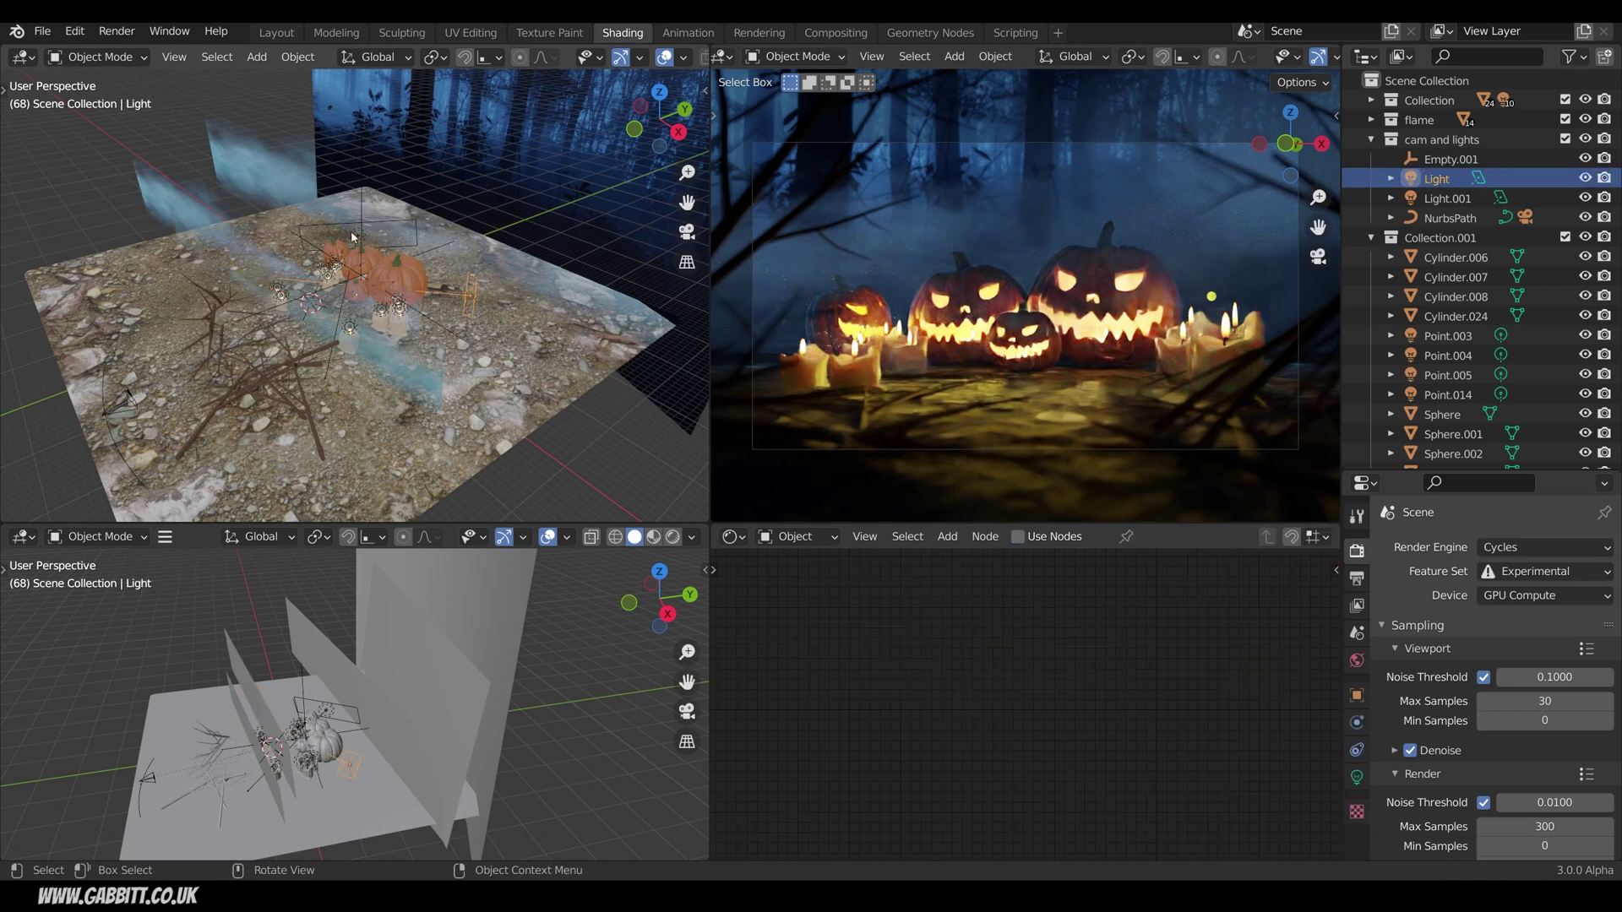
middle_click_drag(481, 297, 422, 363)
scroll(423, 363, "up", 5)
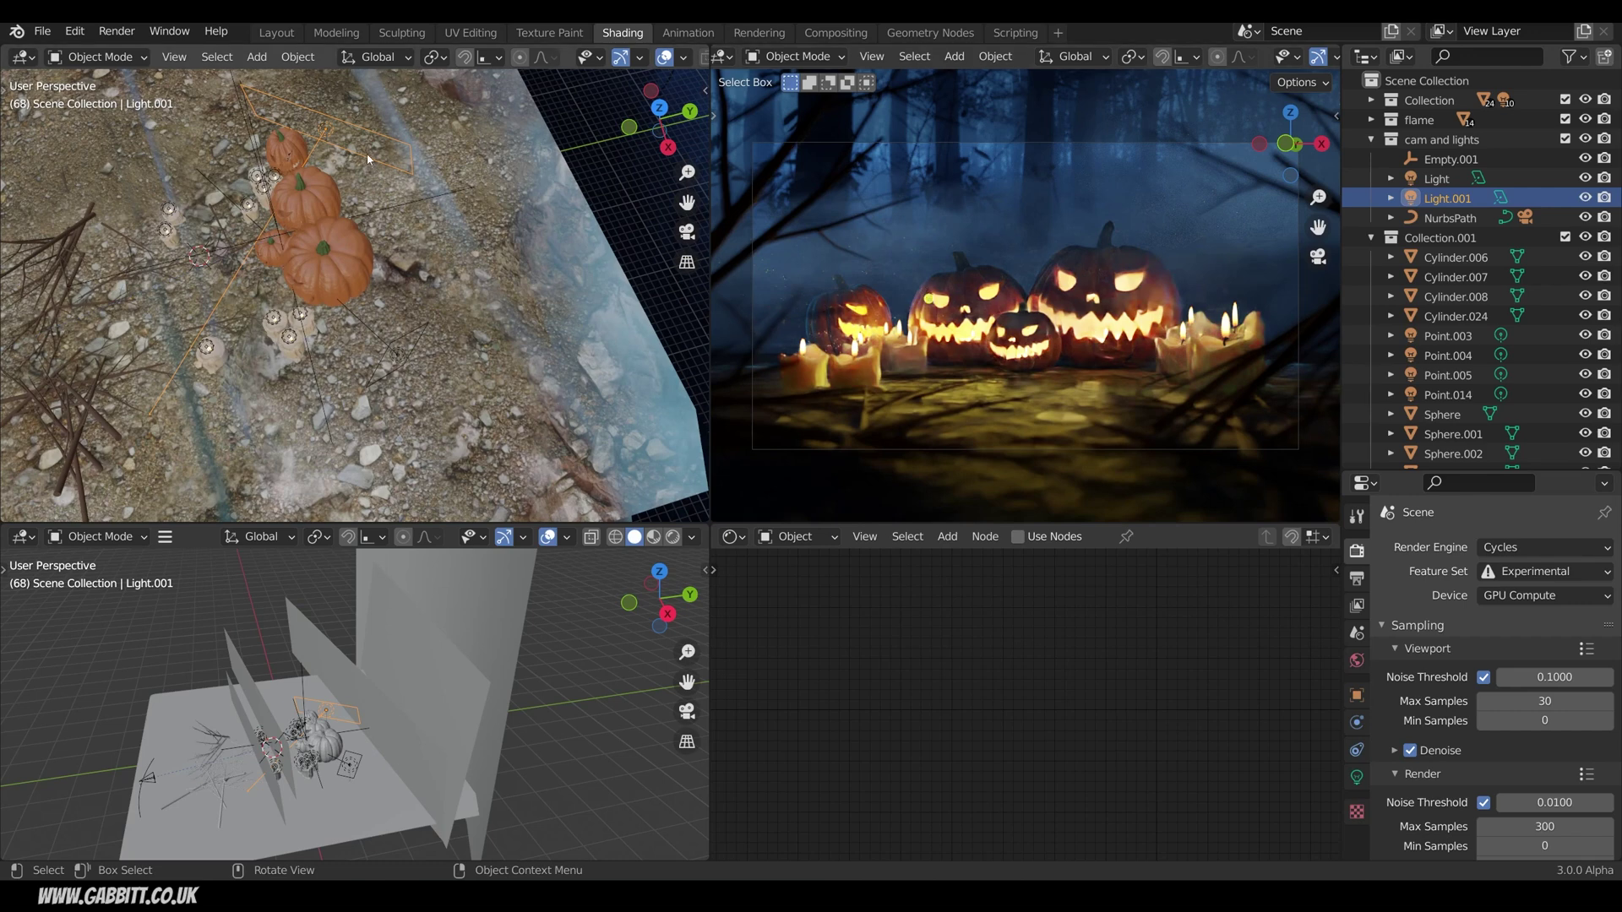
key("h")
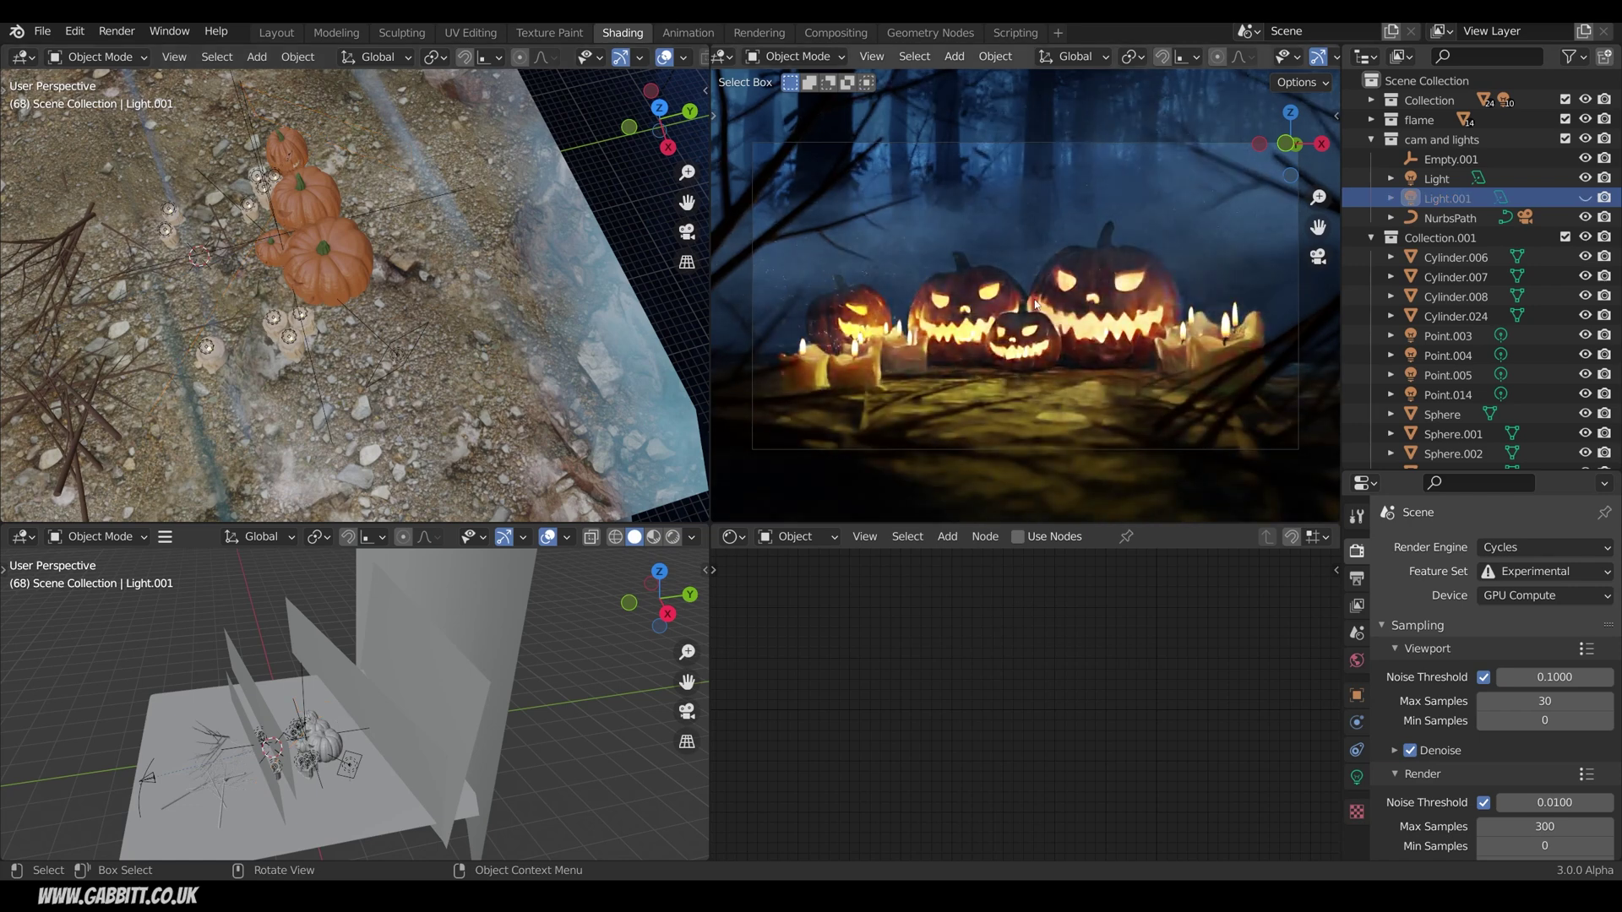
key("alt+h")
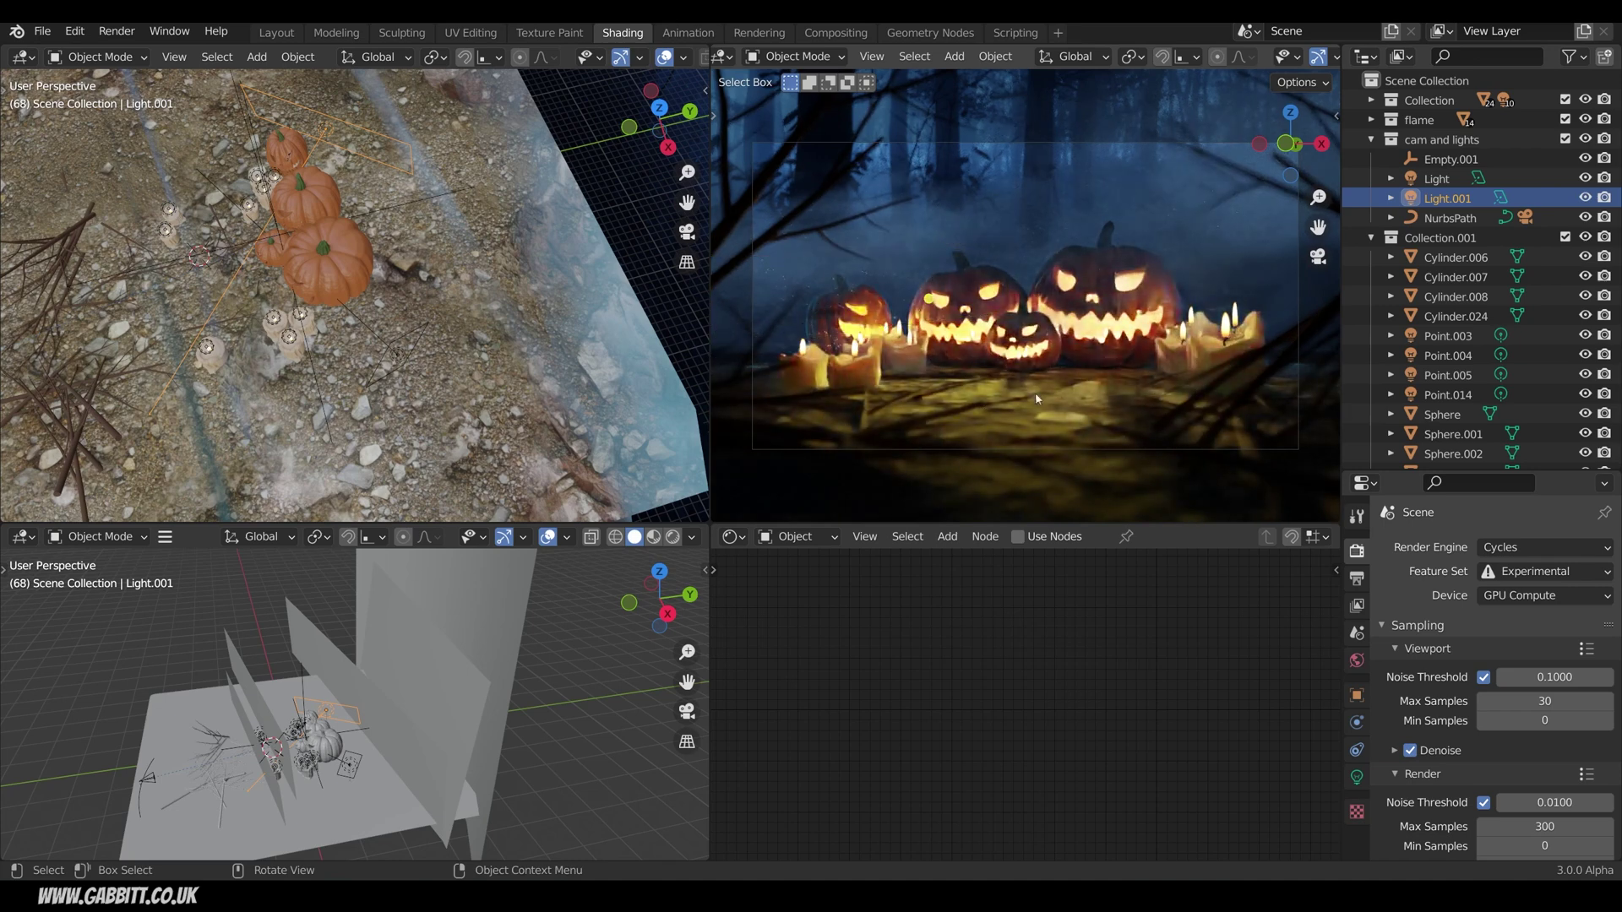
left_click(397, 355)
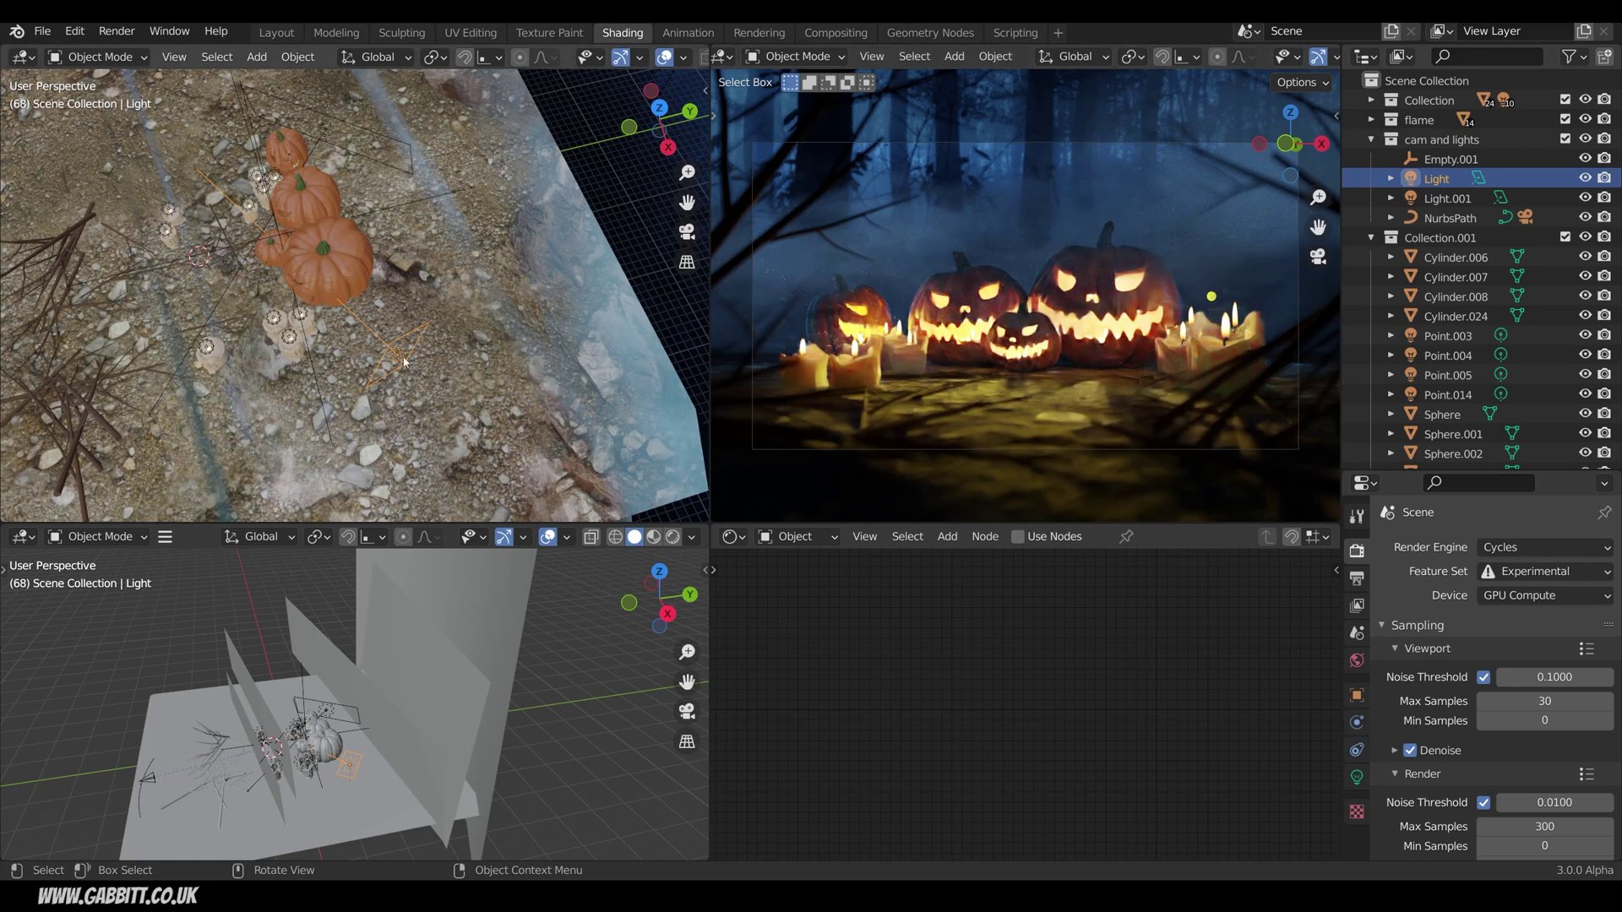
Show the Light data tab and select the blue 500 W area light beside the pumpkins.
left_click(1357, 777)
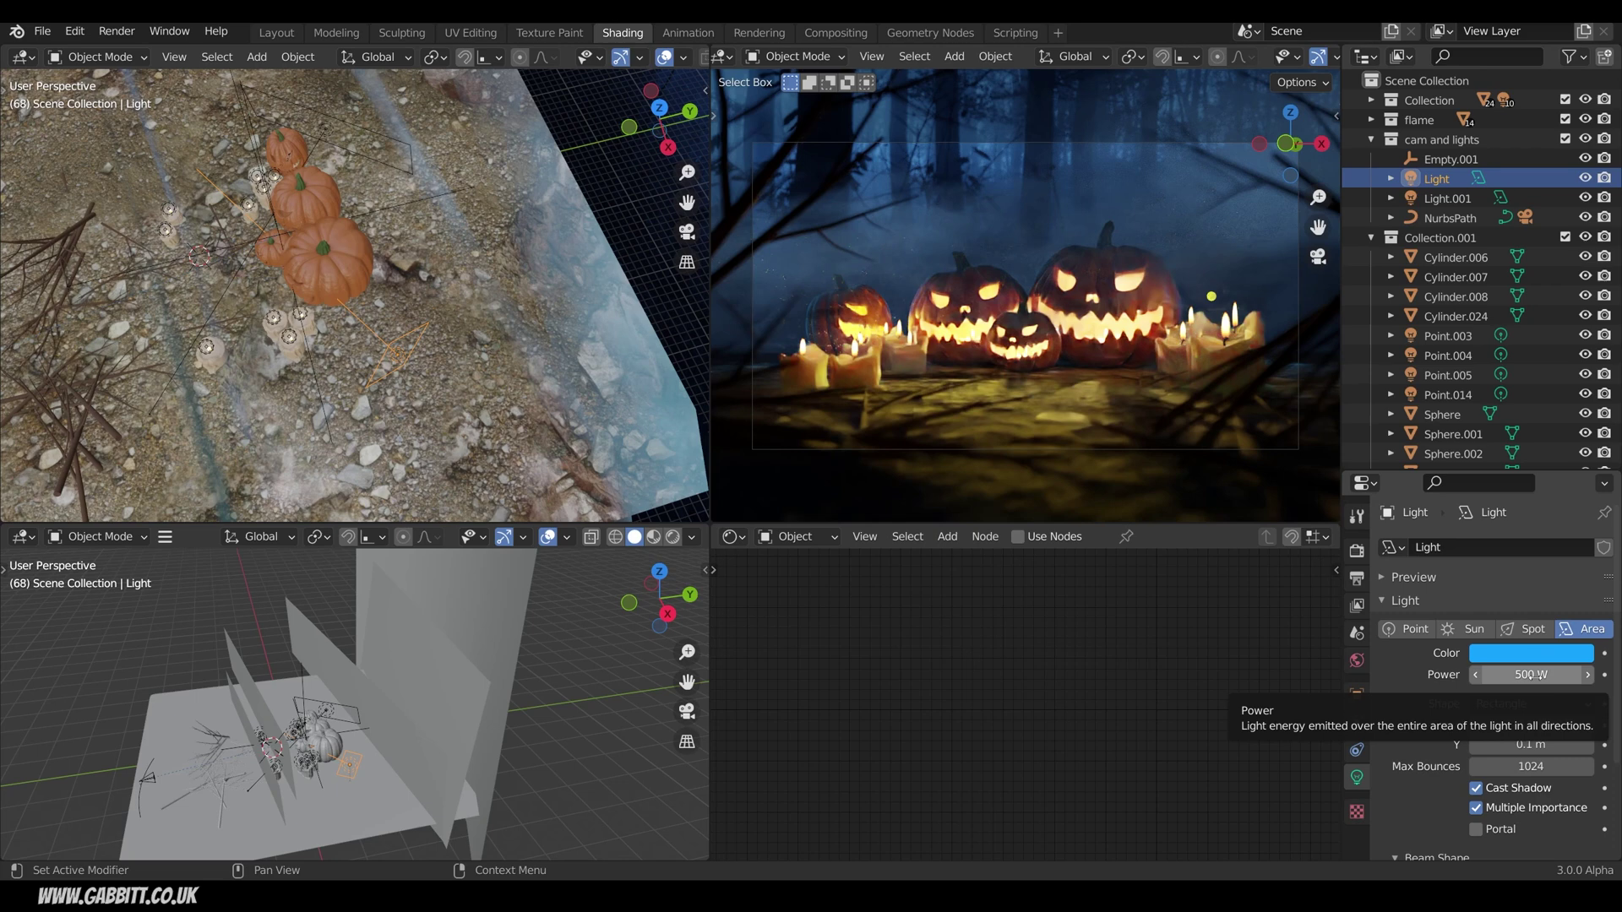
left_click(371, 234)
left_click(405, 359)
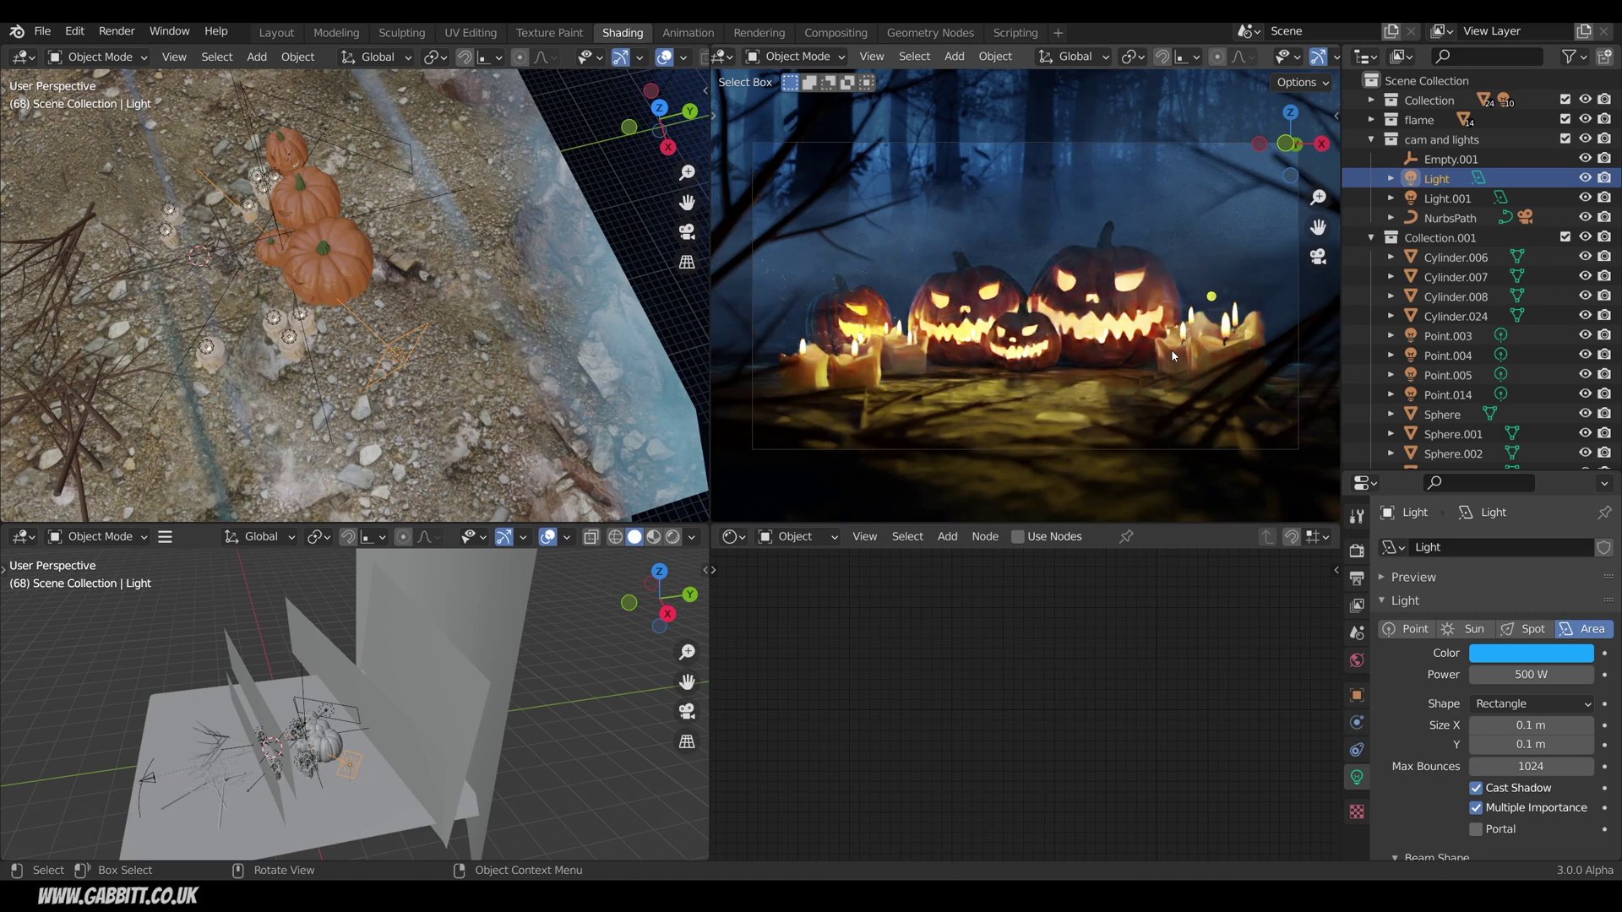
middle_click_drag(450, 363, 191, 361)
Check the camera's depth of field on Empty.001 at F-Stop 0.1, then view the compositing node setup.
left_click(188, 365)
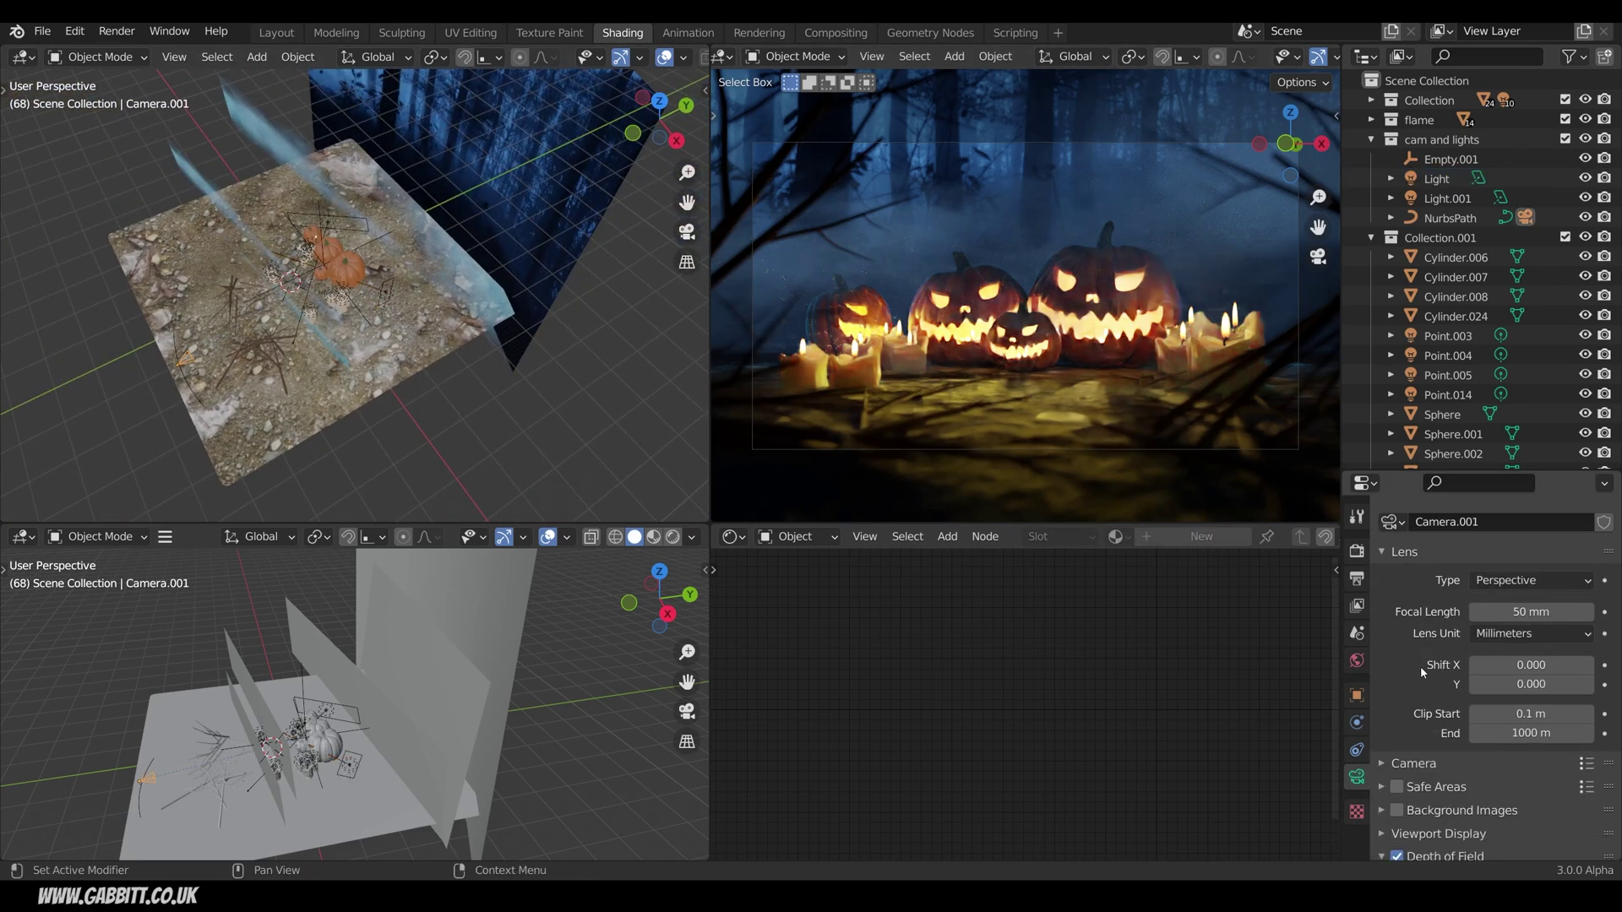
scroll(1421, 666, "down", 6)
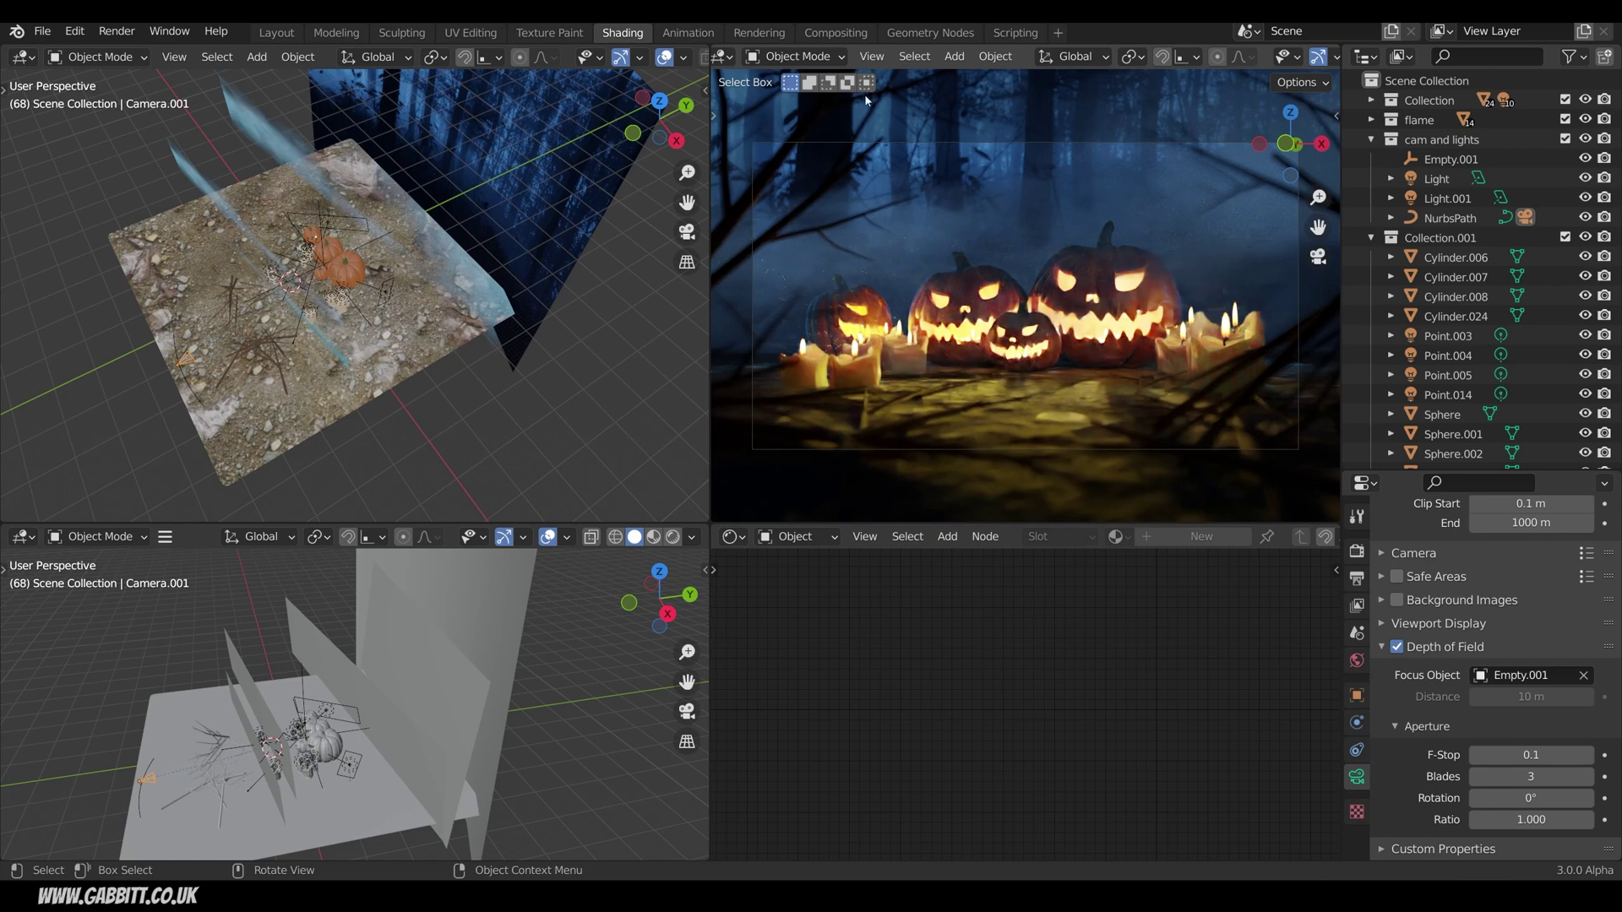
left_click(834, 34)
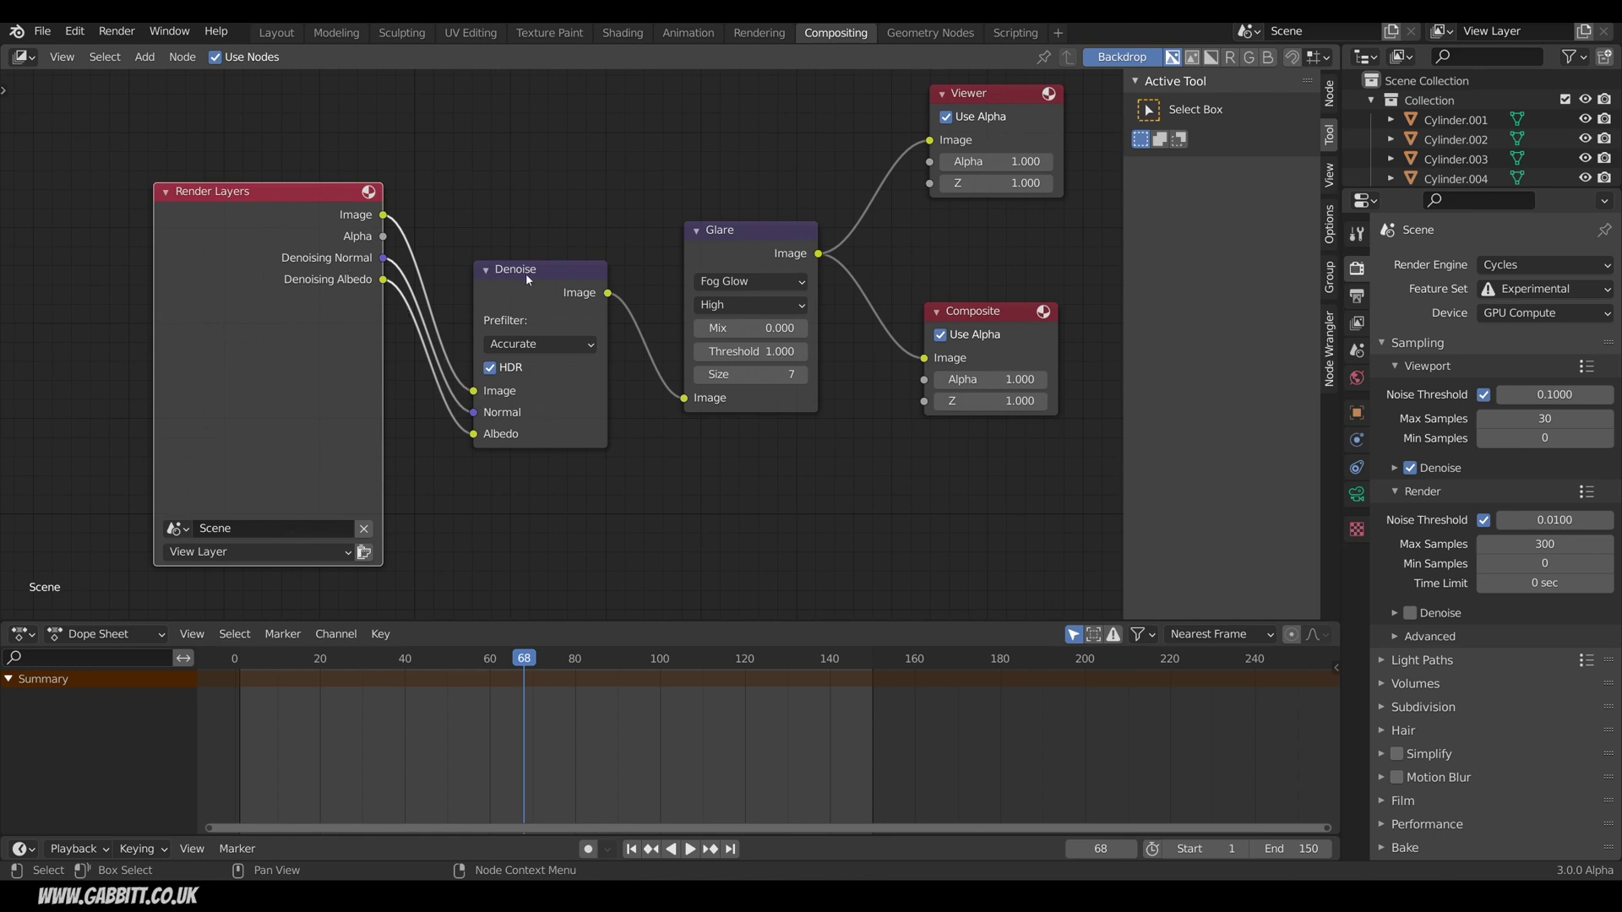
Tidy the Denoise and Fog Glow Glare nodes in the compositor layout.
left_click_drag(525, 272, 520, 263)
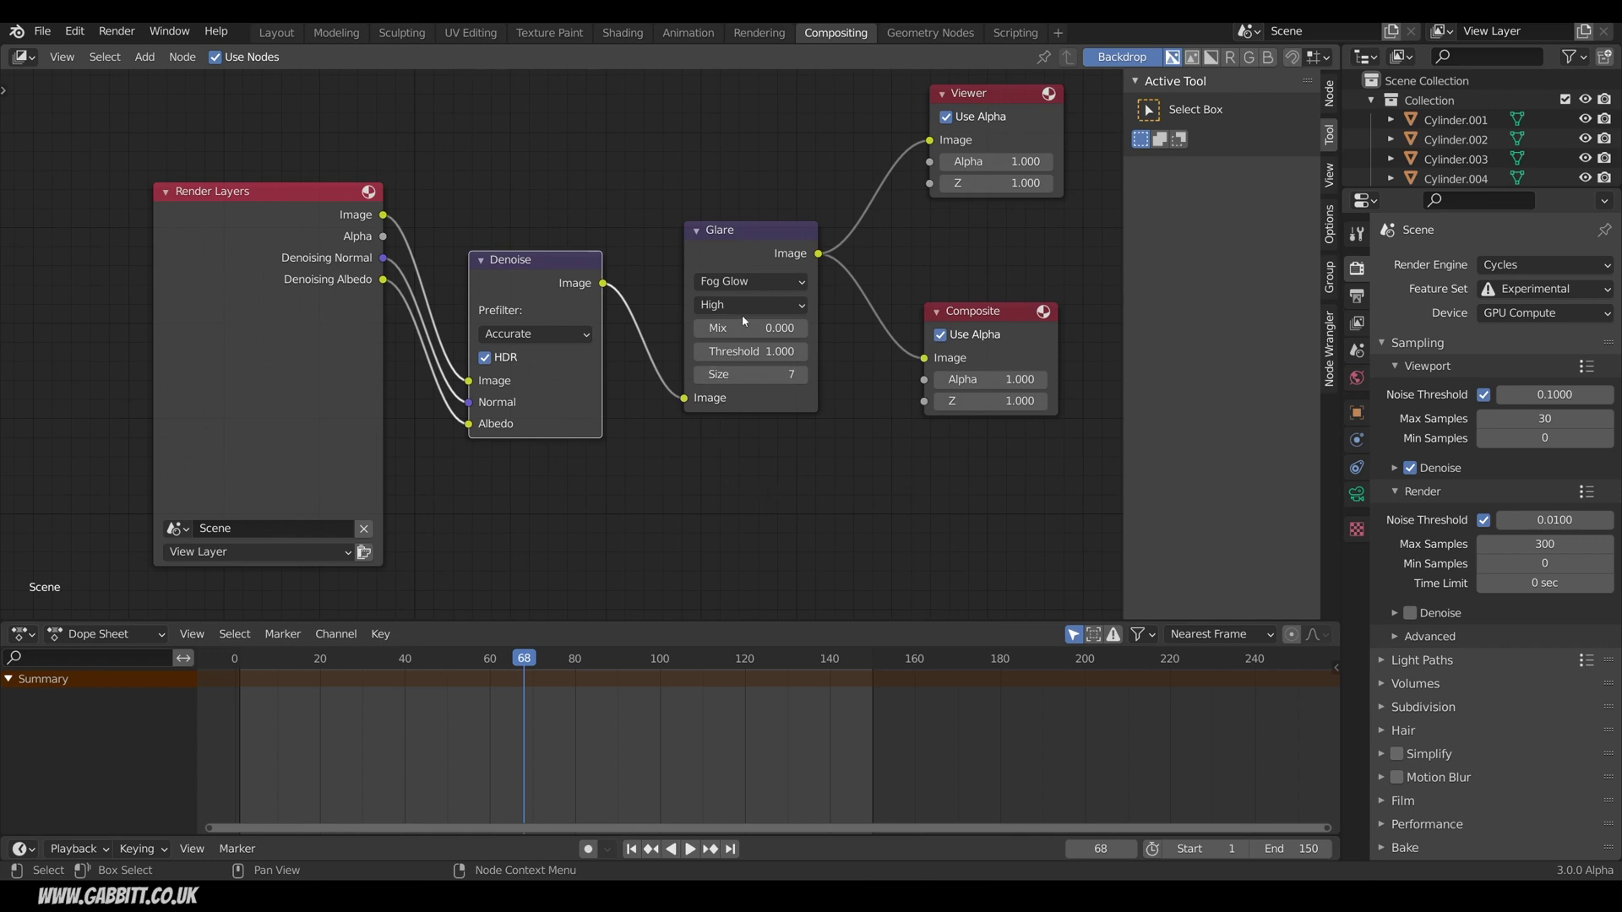
left_click_drag(729, 232, 724, 234)
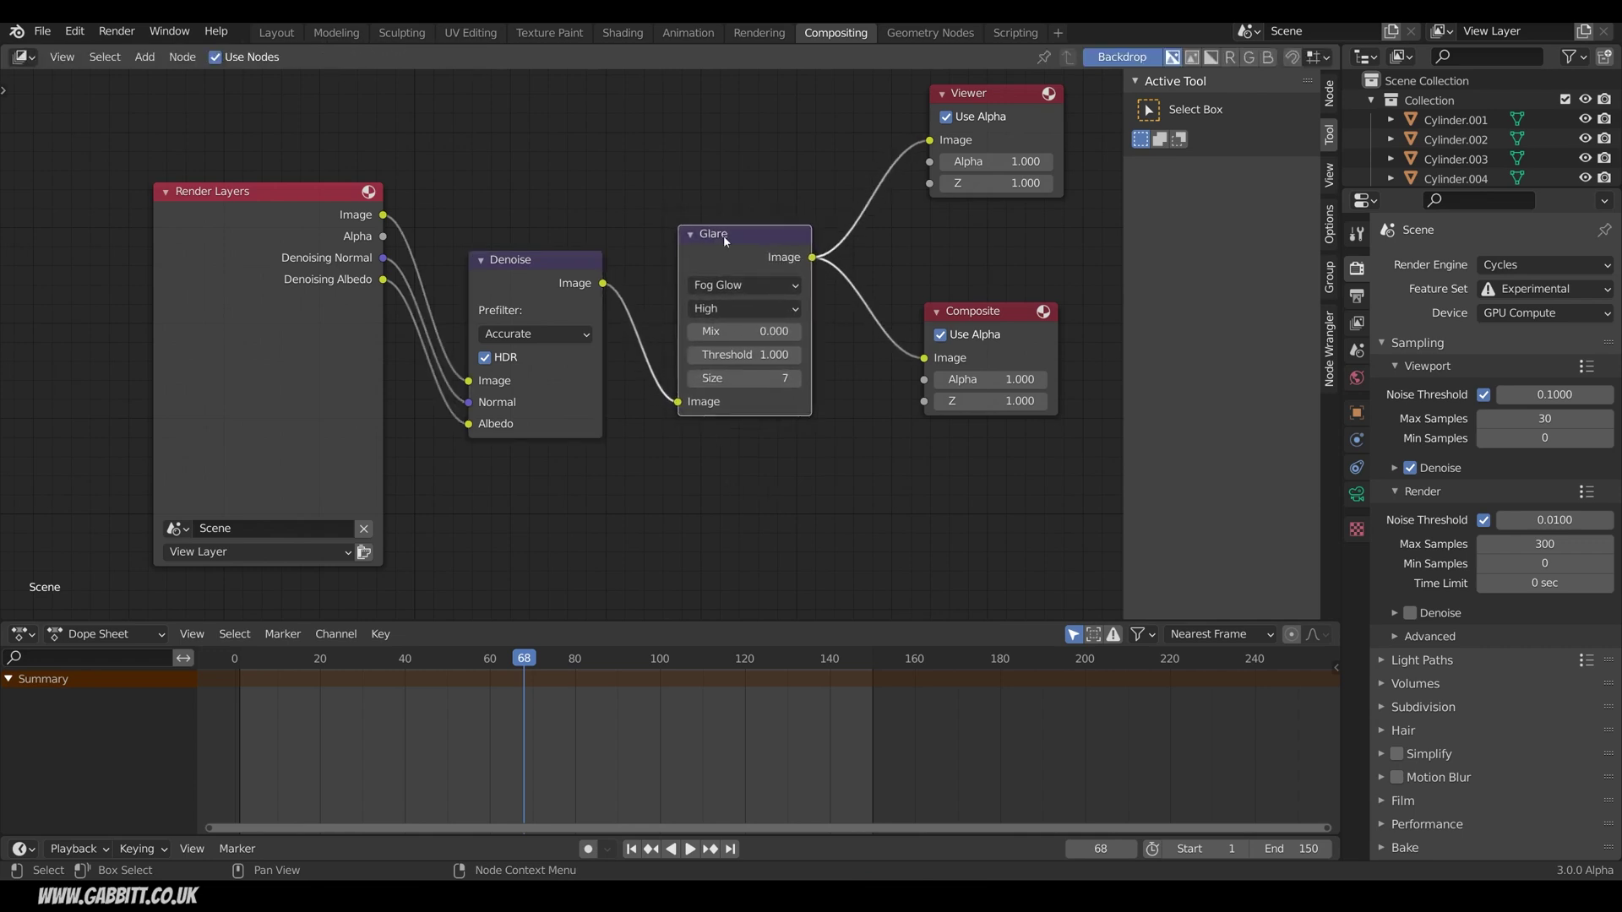